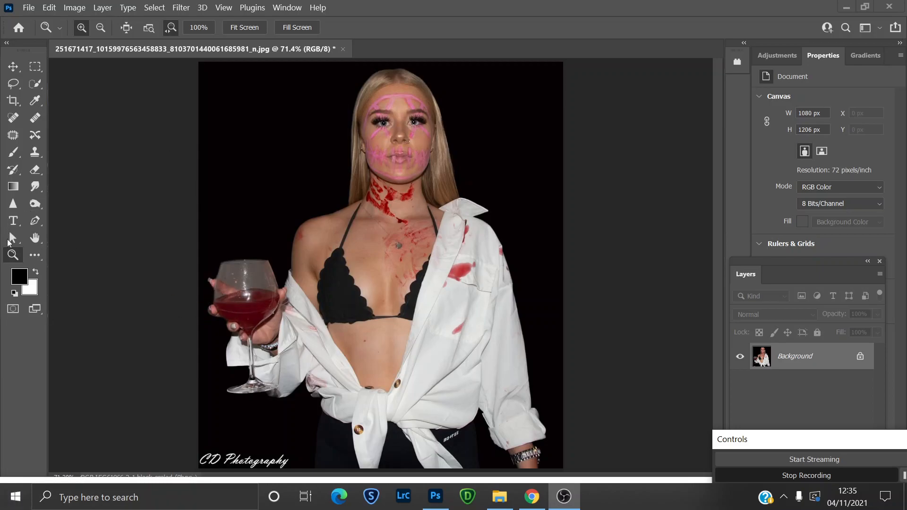
left_click_drag(244, 294, 277, 305)
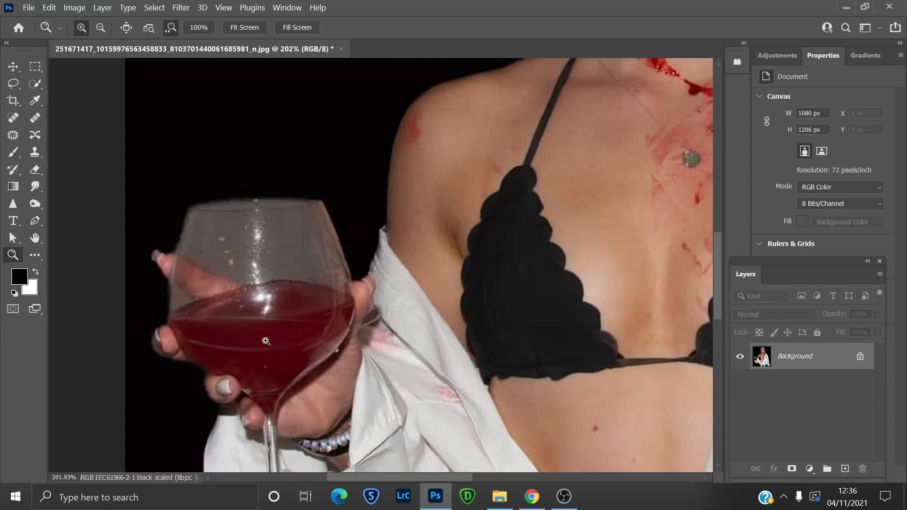
left_click_drag(294, 125, 254, 157)
left_click_drag(368, 89, 334, 125)
left_click_drag(336, 217, 404, 245)
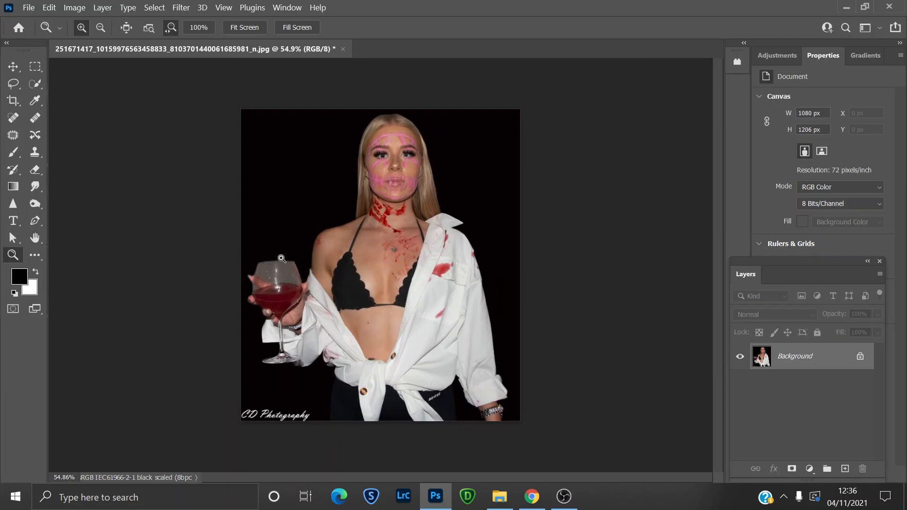
left_click_drag(281, 250, 298, 262)
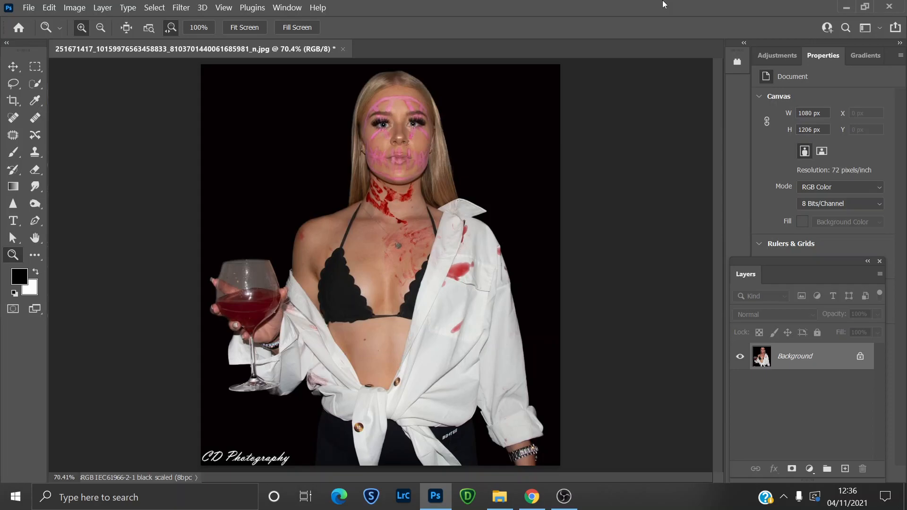
Duplicate the Background layer and select the bowl of the wine glass on the copy with the Quick Selection tool.
key("ctrl+j")
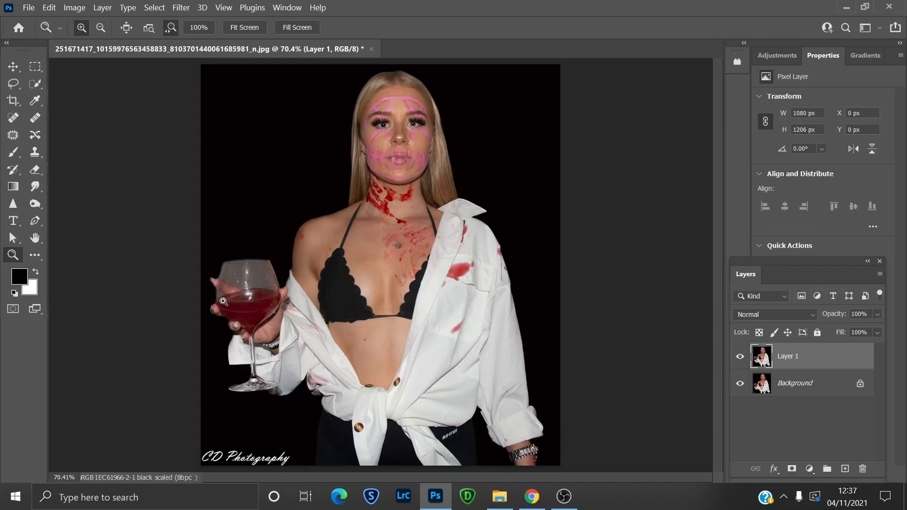
left_click_drag(224, 301, 262, 302)
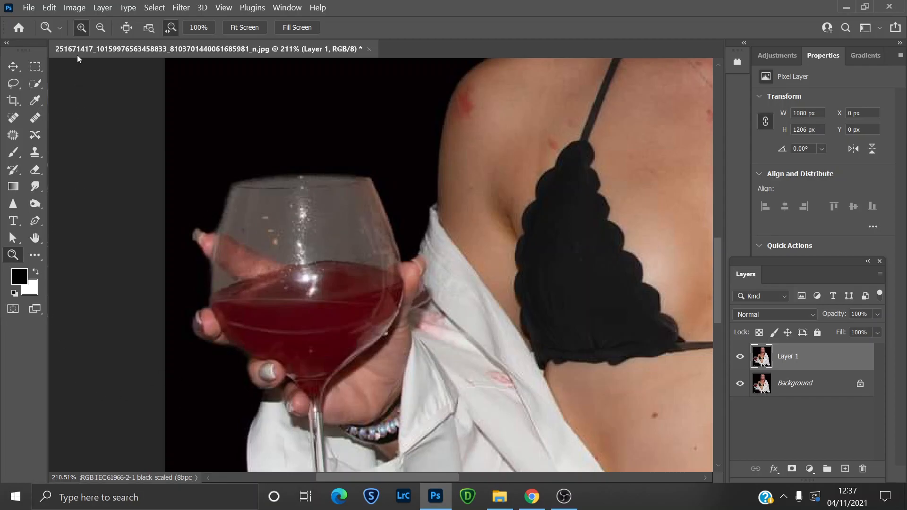
left_click(38, 85)
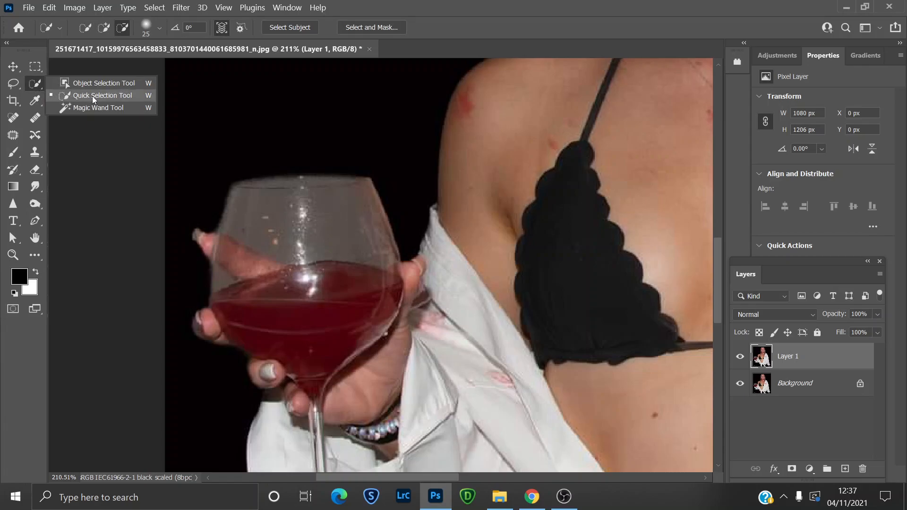
left_click(92, 95)
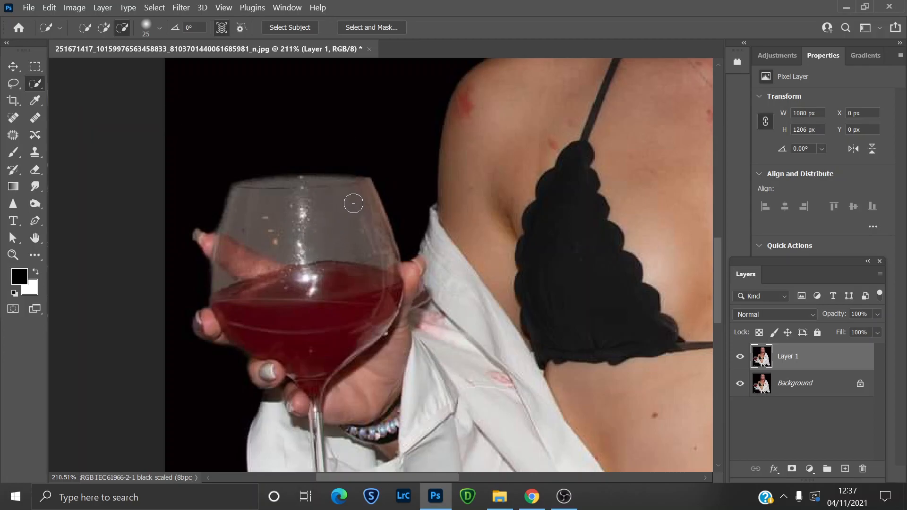
left_click_drag(347, 204, 340, 204)
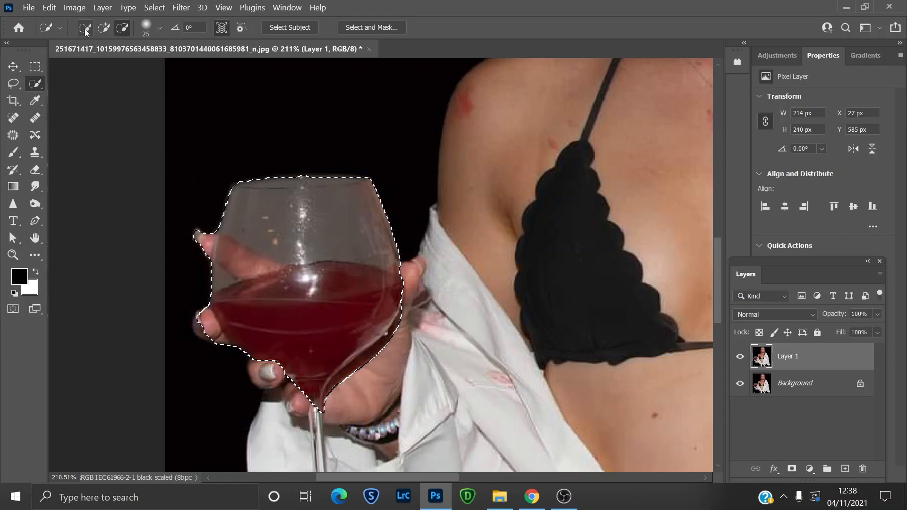
Subtract the fingertips beside the glass and the red wine from the selection, keeping only the empty upper part of the bowl.
left_click(122, 28)
left_click_drag(204, 229, 200, 236)
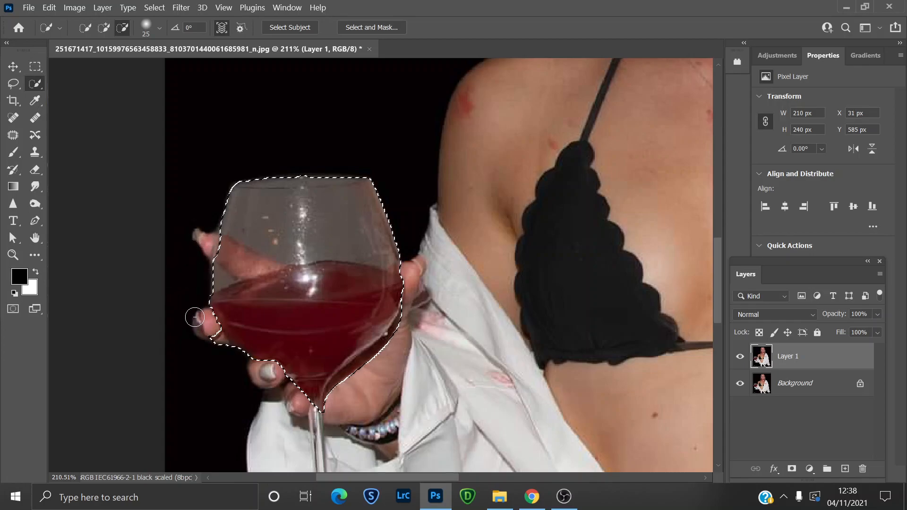
mouse_move(197, 334)
left_mouse_down()
mouse_move(207, 356)
mouse_move(210, 331)
left_mouse_up()
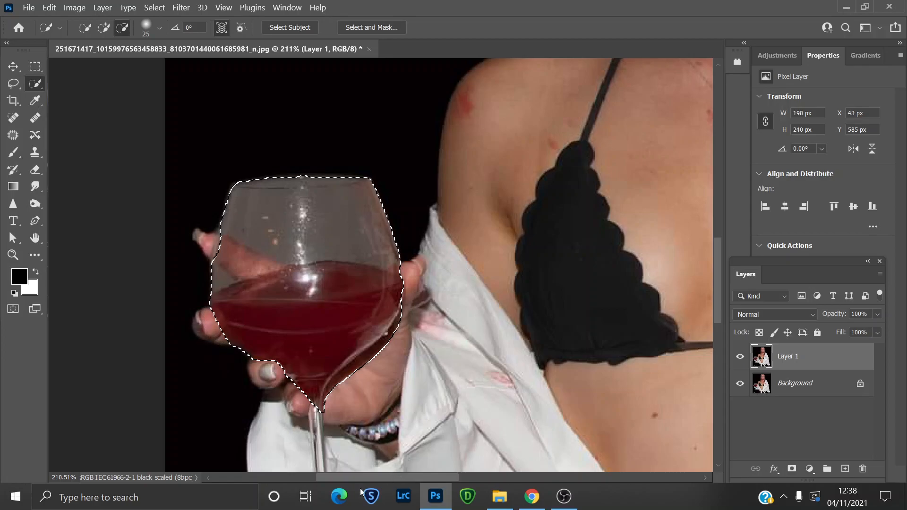
left_click(104, 27)
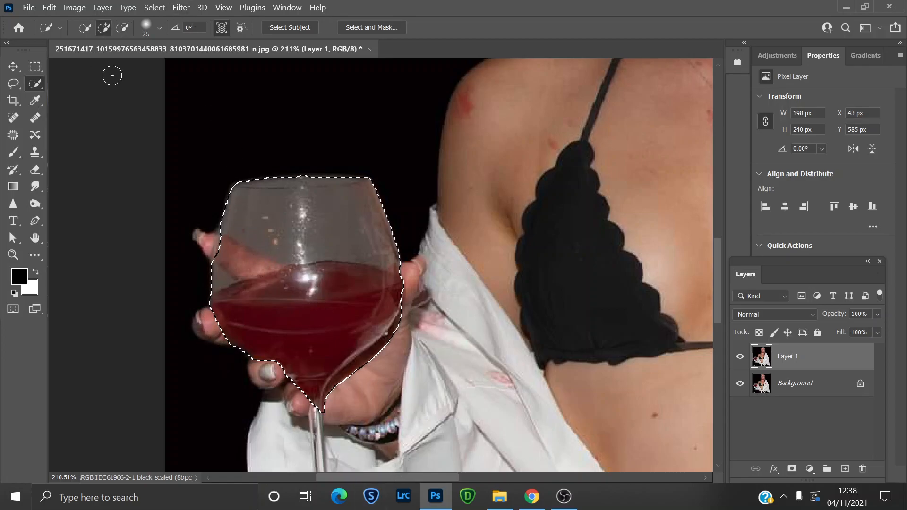
left_click(230, 242)
key("alt")
left_click(195, 242)
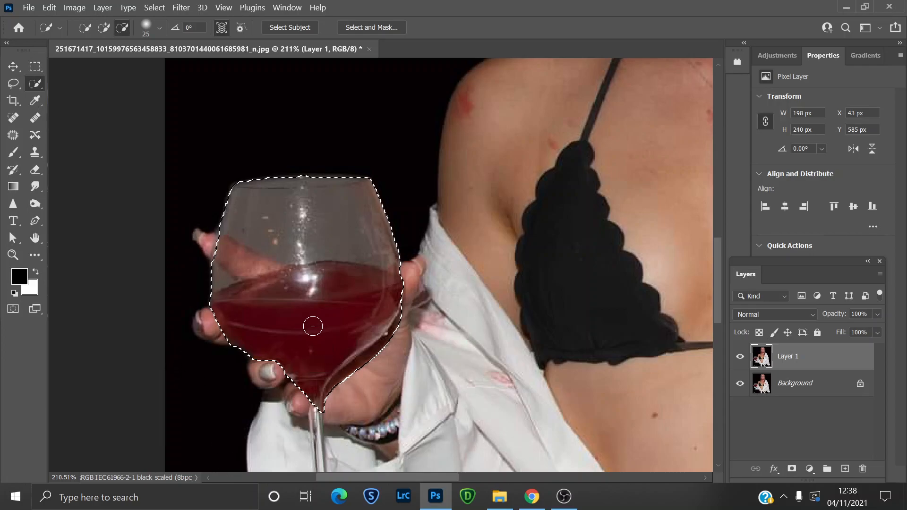
left_click(354, 324, "alt")
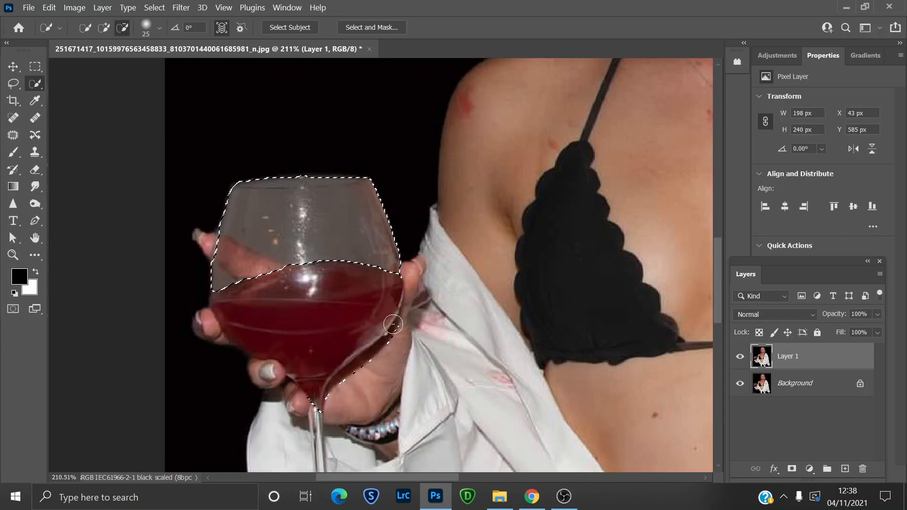
left_click(307, 407)
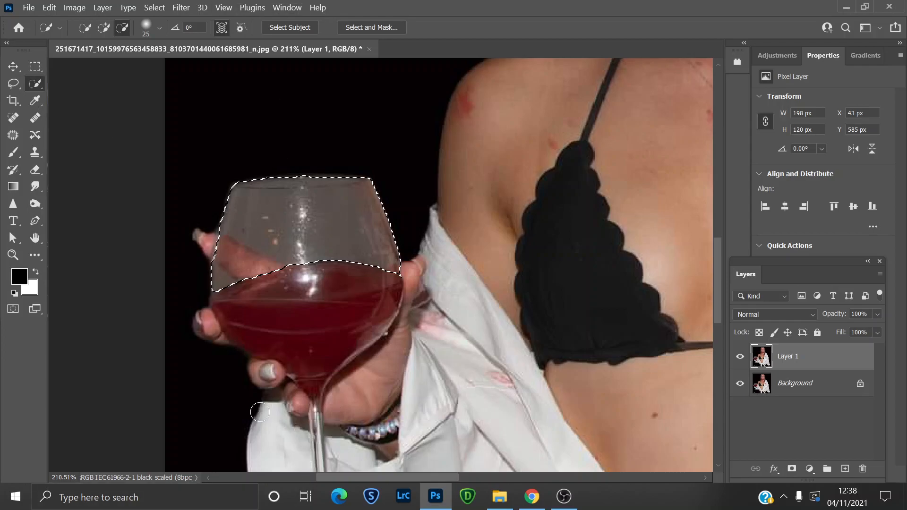
Add a Levels adjustment layer for the selected upper part of the glass and set its midtone input level to 0.42.
left_click(13, 255)
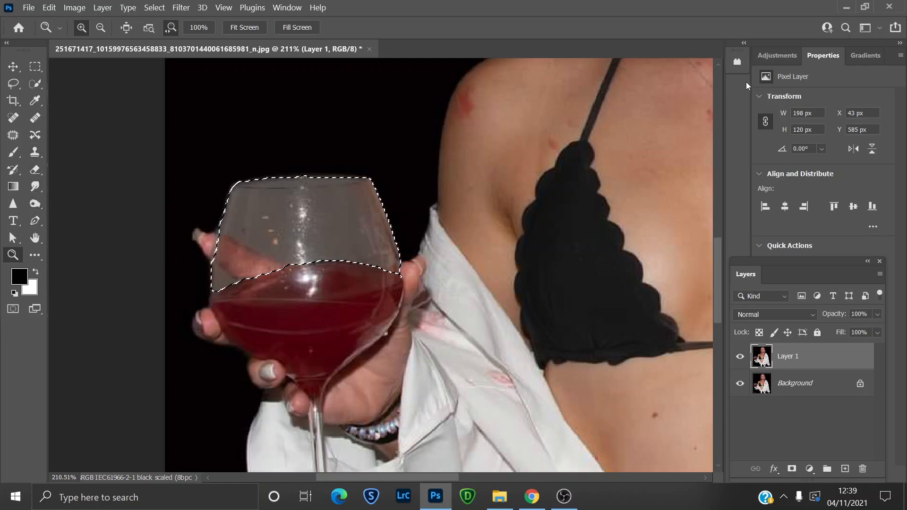
left_click(779, 55)
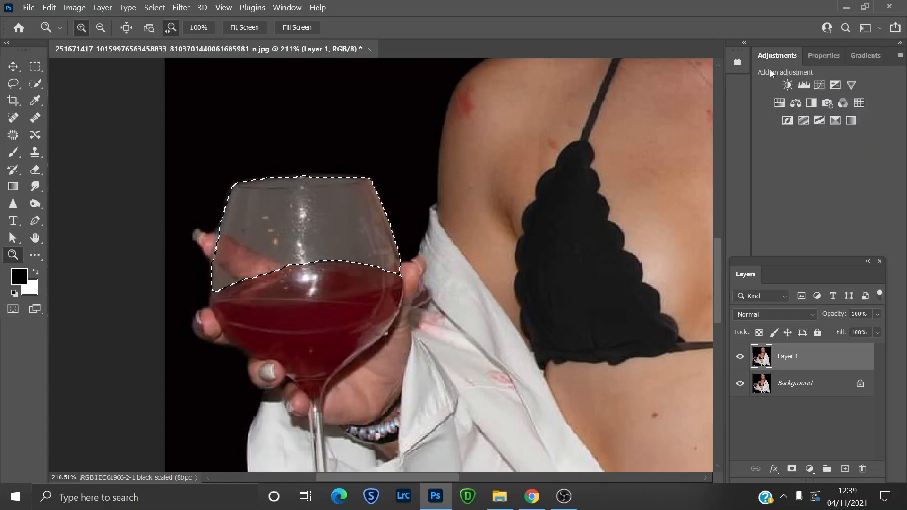
left_click(803, 87)
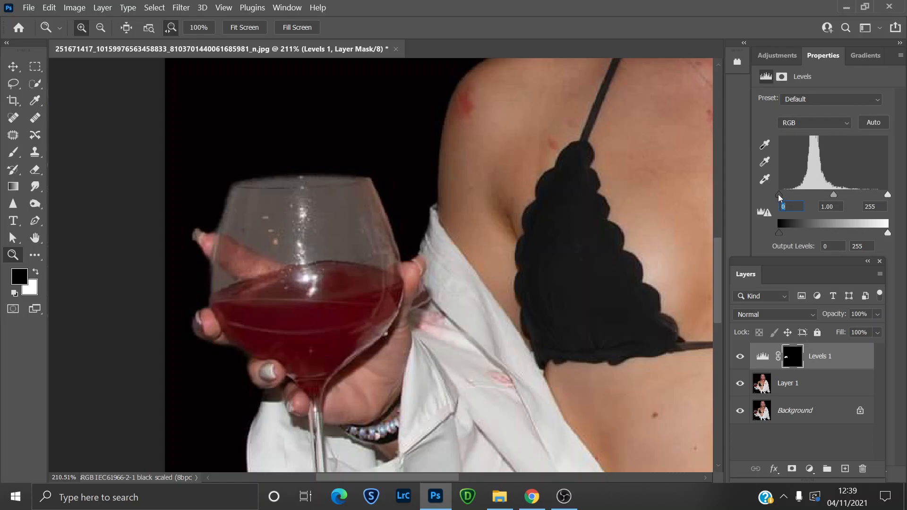
mouse_move(778, 194)
left_mouse_down()
mouse_move(865, 196)
mouse_move(780, 194)
left_mouse_up()
mouse_move(887, 195)
left_mouse_down()
mouse_move(816, 209)
mouse_move(894, 210)
left_mouse_up()
left_click_drag(835, 199, 860, 199)
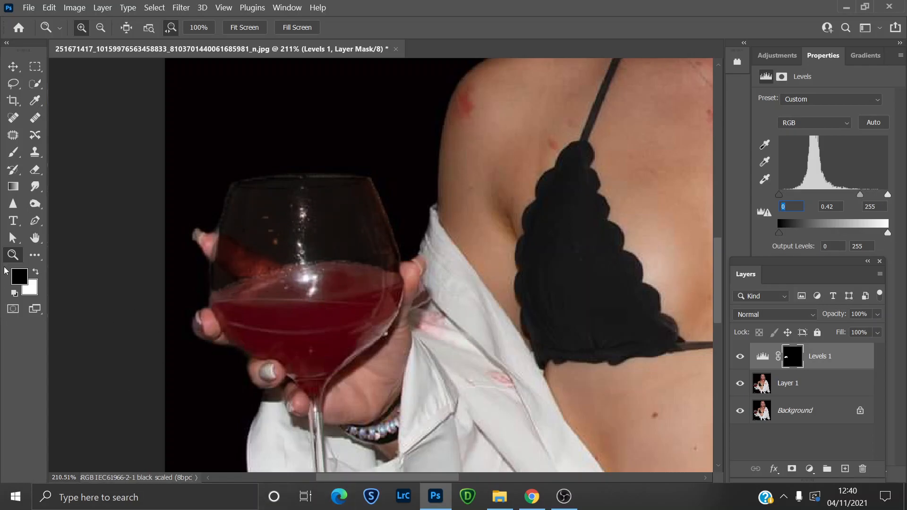
Compare the whole photo with and without the Levels adjustment.
left_click(251, 27)
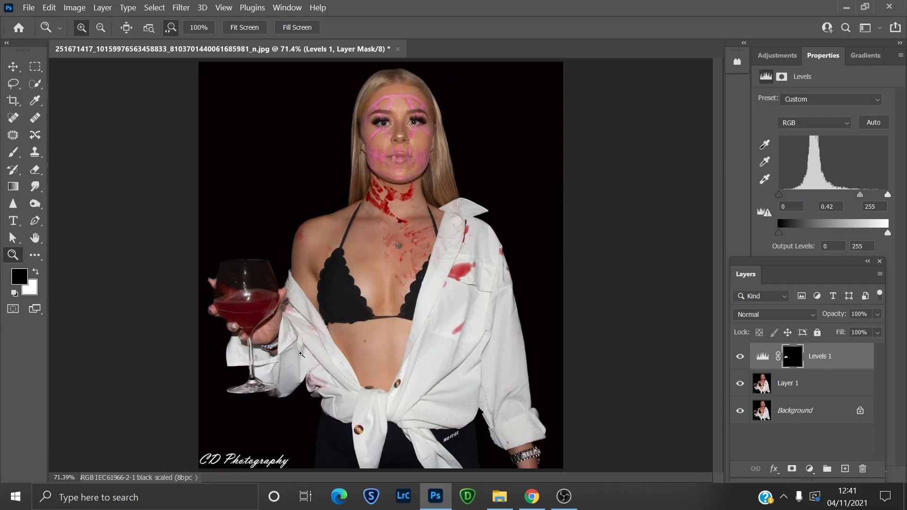
left_click(739, 356)
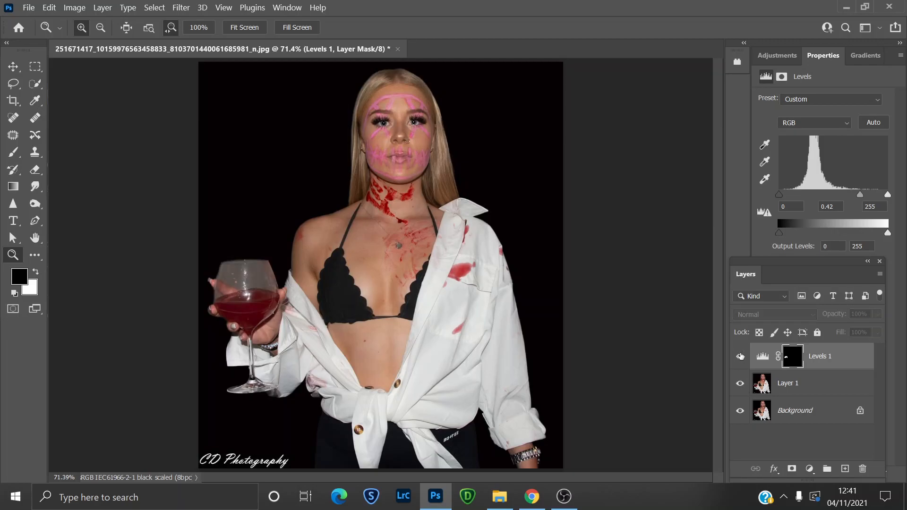
left_click(740, 357)
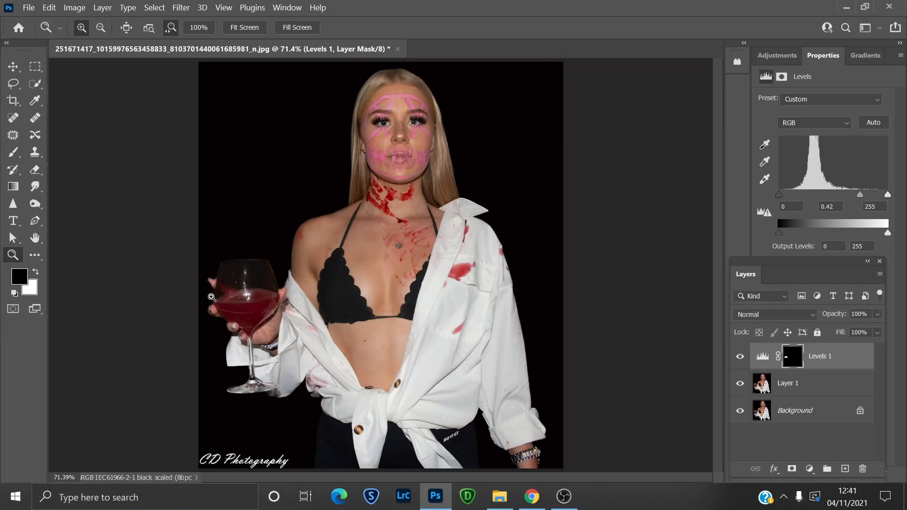
Select the red wine in the glass on Layer 1 with the Quick Selection tool.
left_click_drag(232, 308, 250, 339)
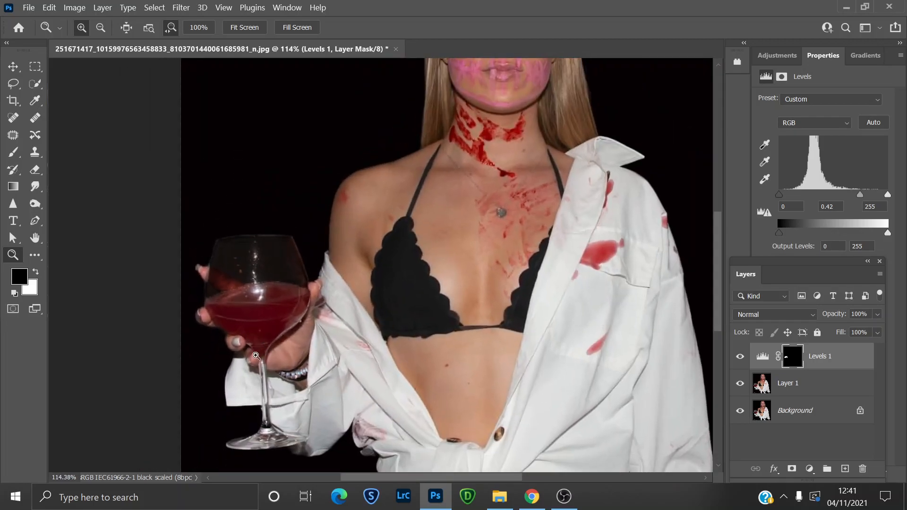
left_click_drag(255, 355, 314, 425)
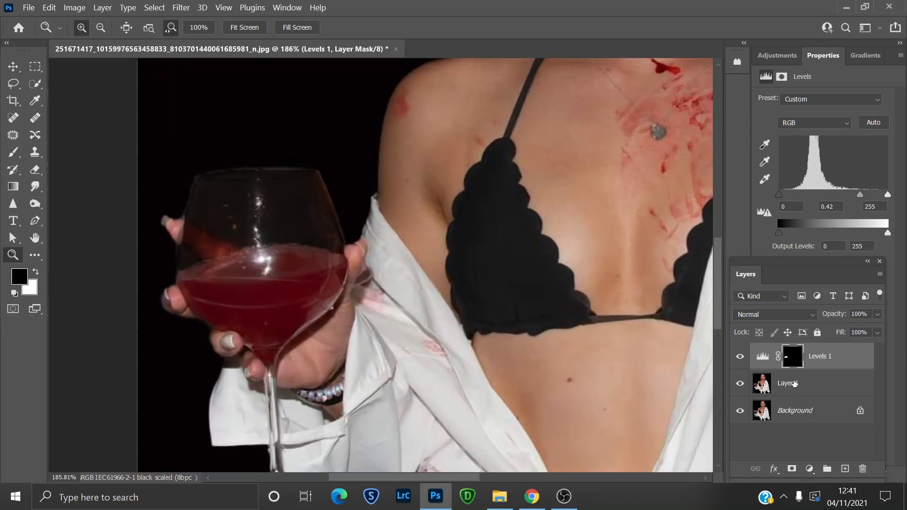
left_click(788, 388)
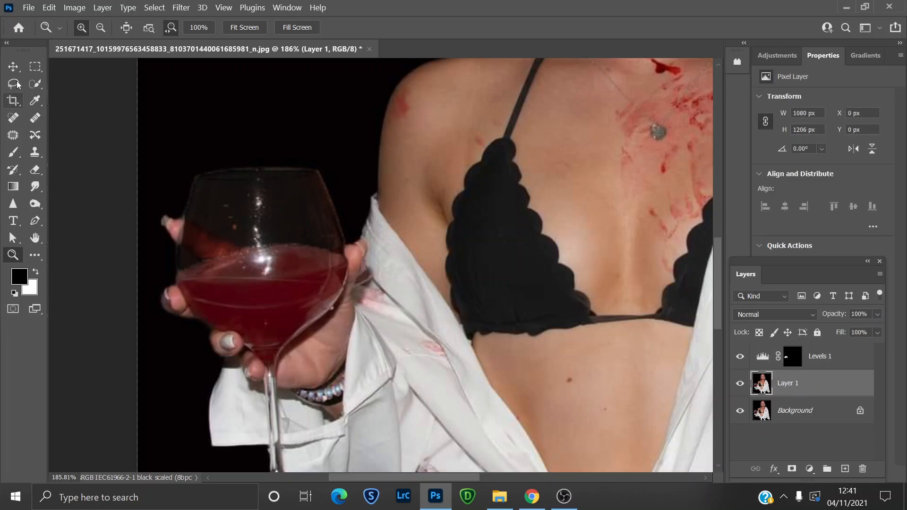
left_click(37, 86)
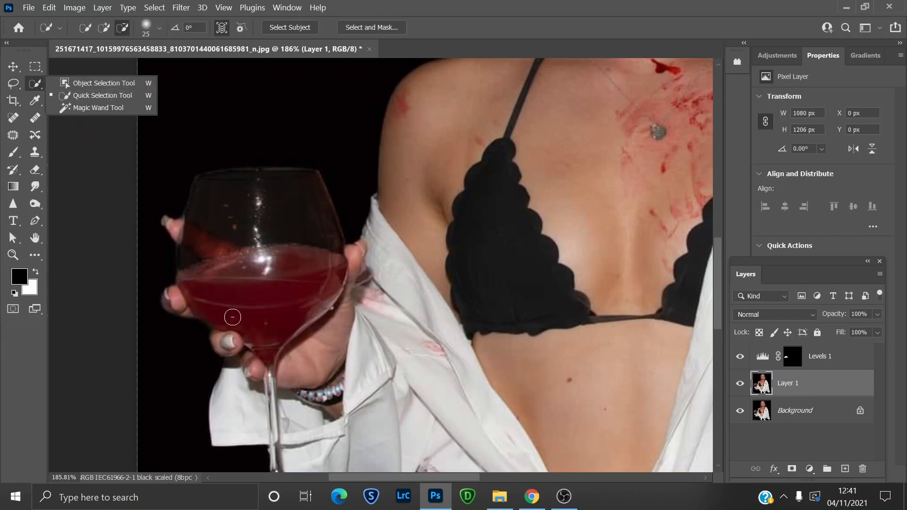
left_click(265, 313)
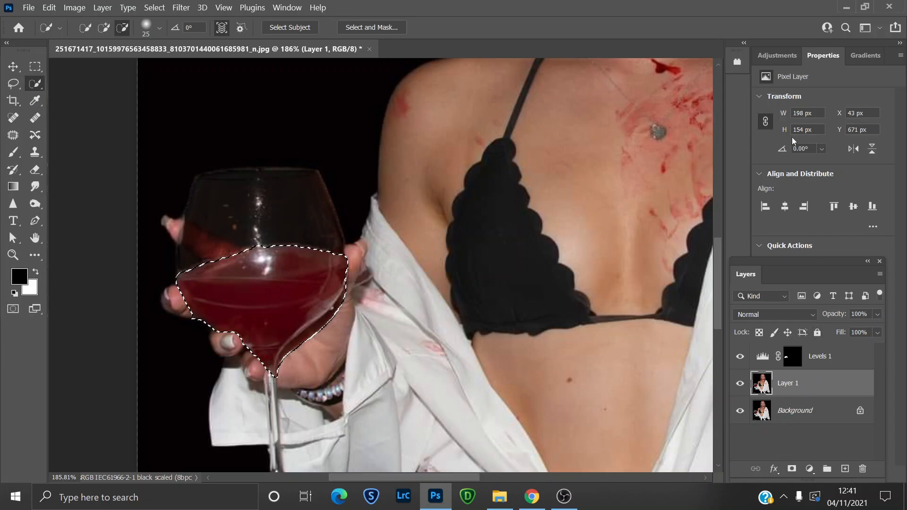
Add a Hue/Saturation adjustment layer for the selected wine and set the saturation of the Reds to +40.
left_click(779, 56)
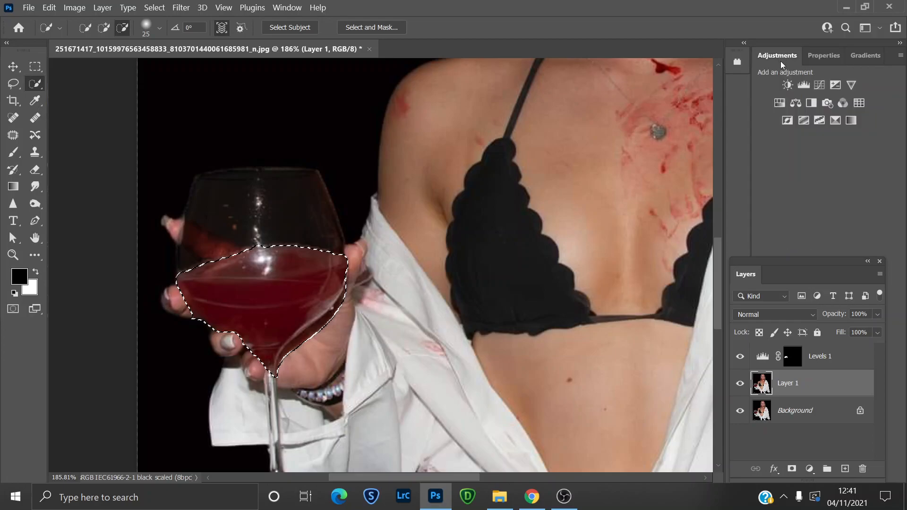
left_click(780, 104)
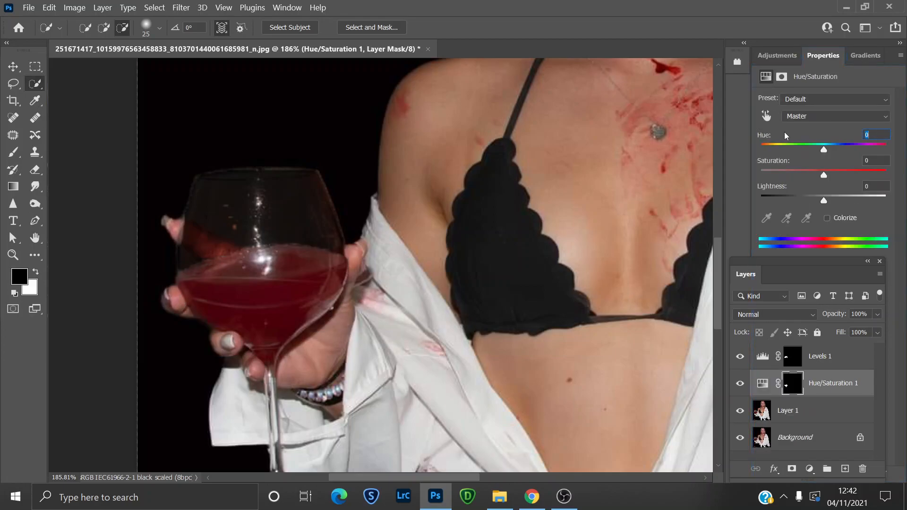
left_click(806, 117)
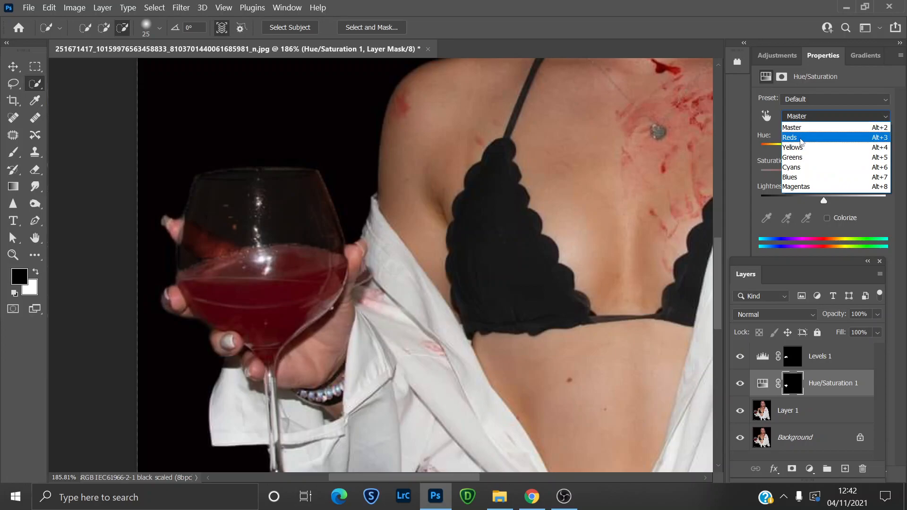
left_click(802, 138)
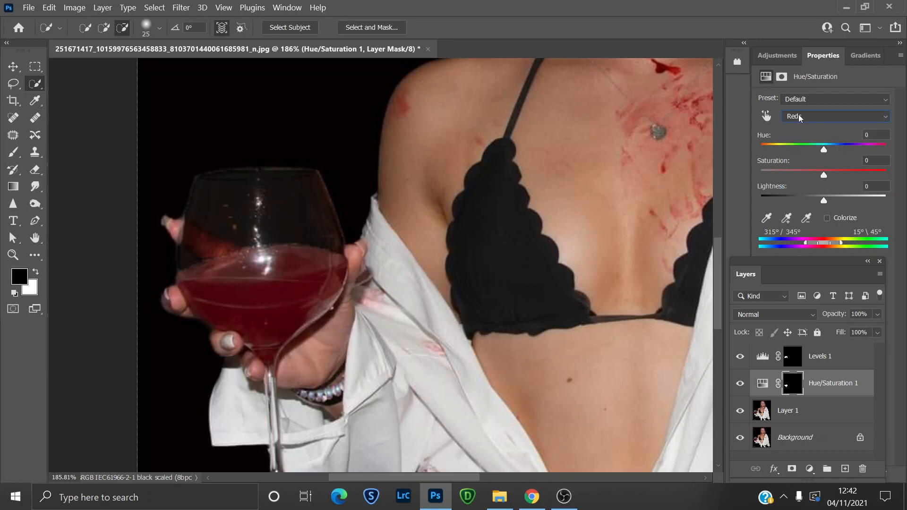
left_click(800, 118)
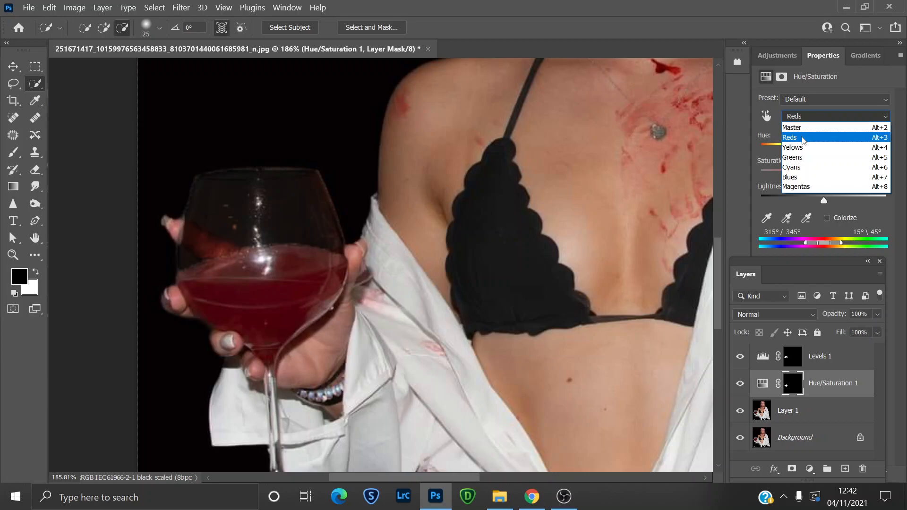
left_click(798, 138)
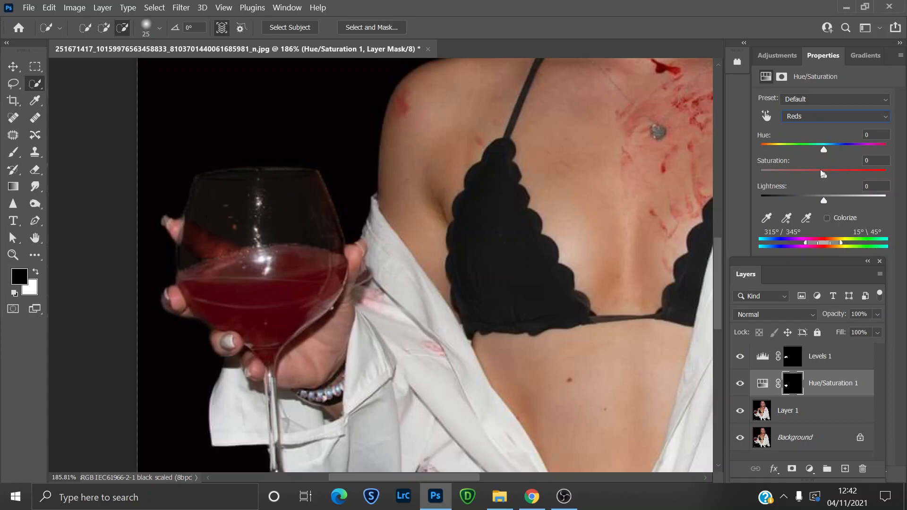
left_click_drag(824, 176, 846, 176)
Fit the whole photo in view and set the wine's Reds saturation to +68.
left_click(12, 255)
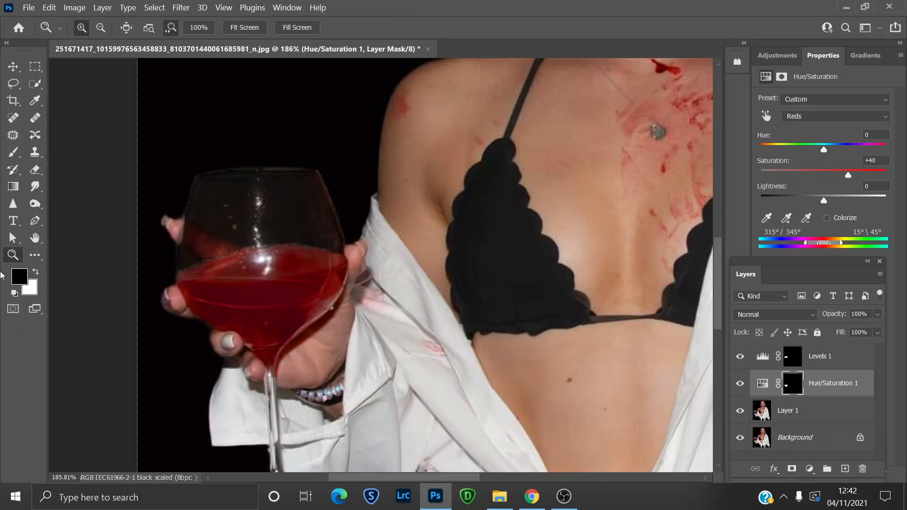
left_click(244, 27)
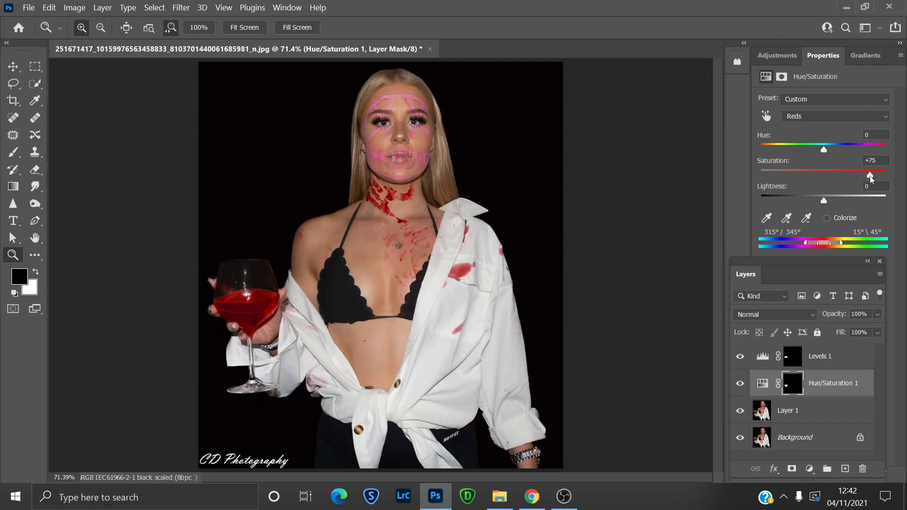
left_click_drag(865, 177, 864, 177)
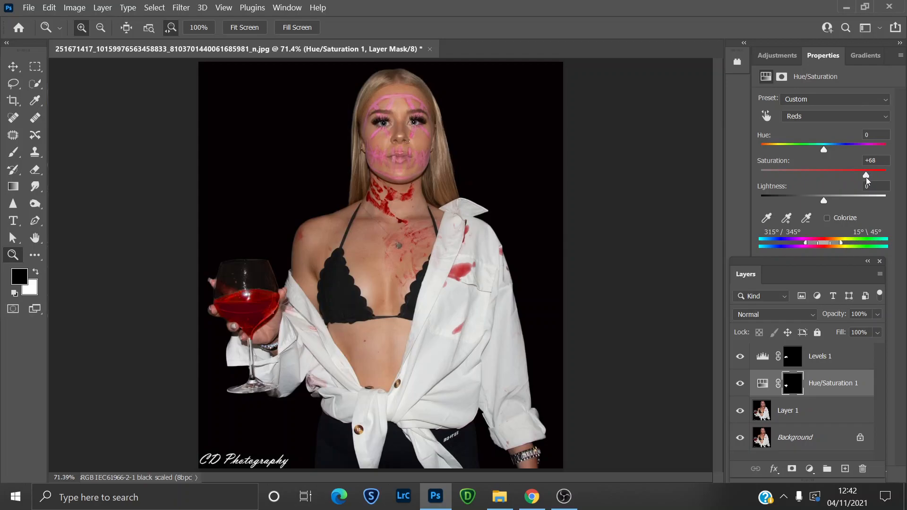
Compare the whole photo with and without the wine's Hue/Saturation adjustment.
left_click(739, 383)
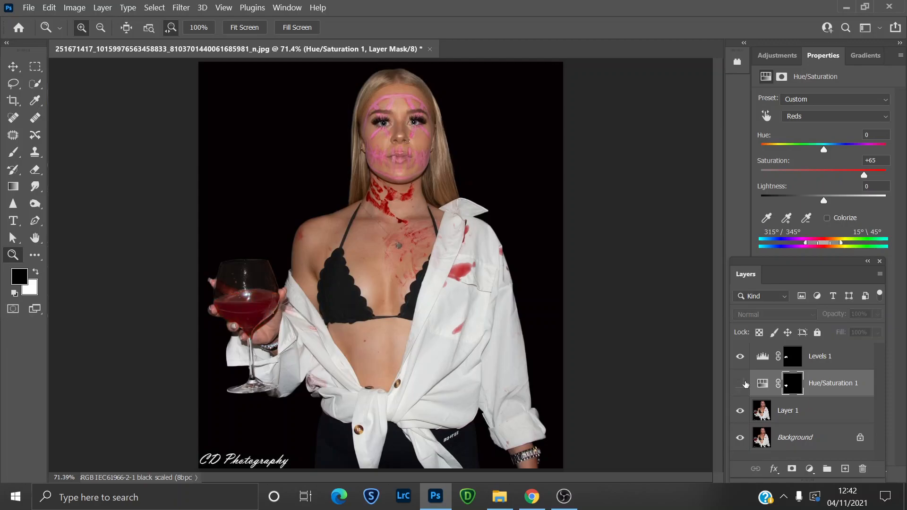
left_click(740, 383)
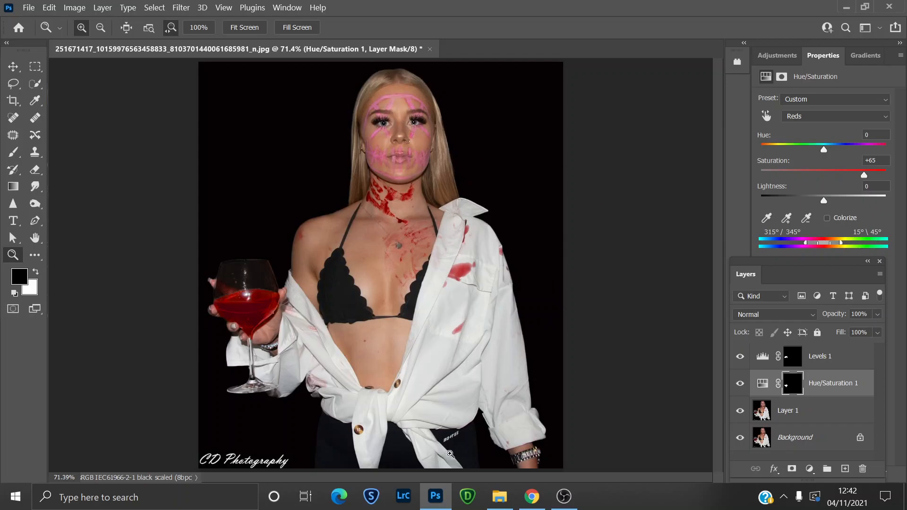
Select the woman's face, hair and exposed torso on Layer 1 with the Quick Selection tool, leaving out the white shirt.
left_click(35, 84)
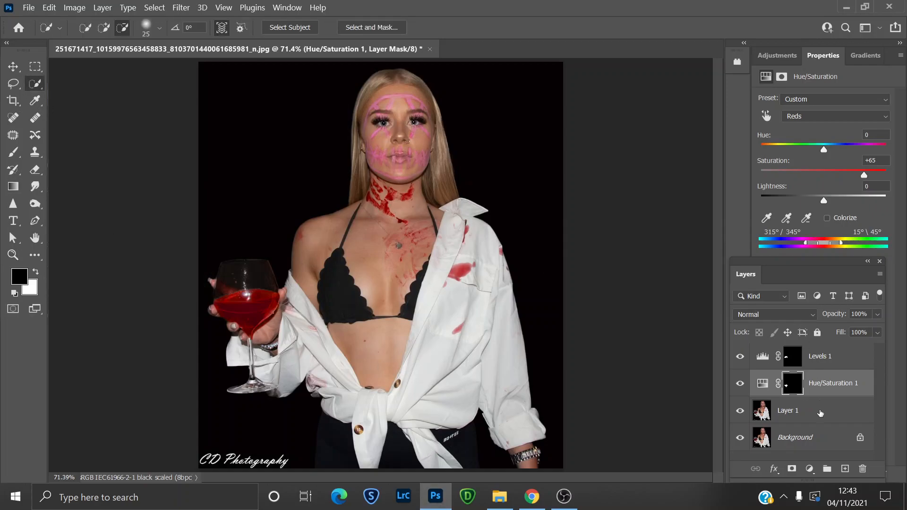
left_click(820, 413)
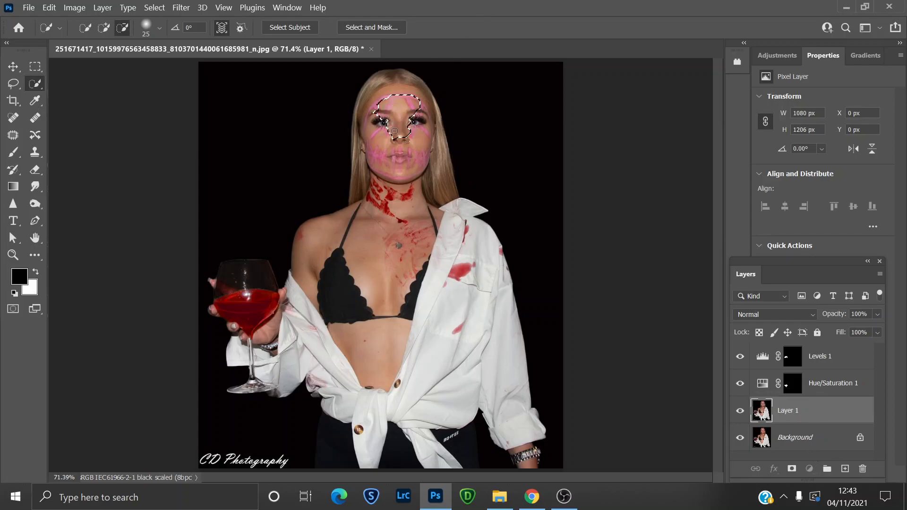
mouse_move(392, 135)
left_mouse_down()
mouse_move(370, 264)
mouse_move(314, 255)
mouse_move(378, 385)
left_mouse_up()
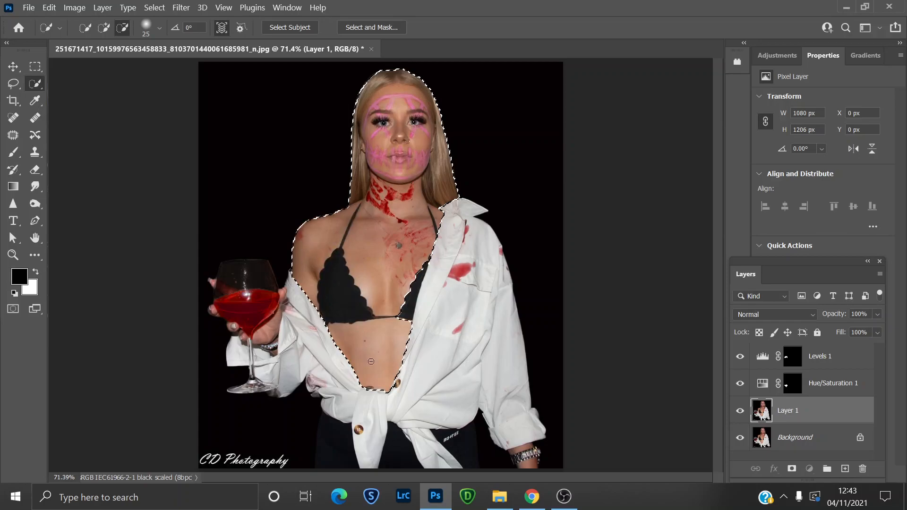
left_click(421, 249)
left_click(104, 27)
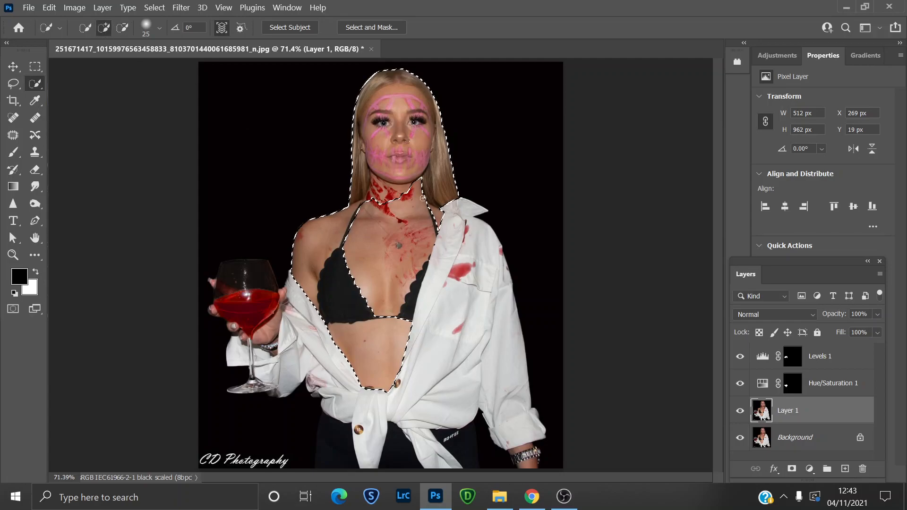
left_click(393, 268)
mouse_move(439, 201)
left_mouse_down()
mouse_move(401, 289)
mouse_move(403, 278)
mouse_move(402, 314)
left_mouse_up()
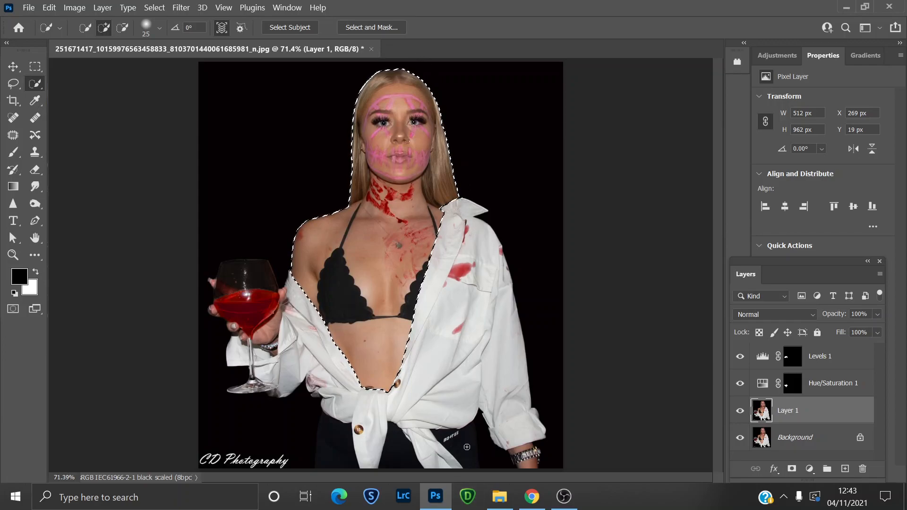
Try a Gaussian Blur with a radius of 4.0 pixels on the selected skin and hair.
left_click(181, 8)
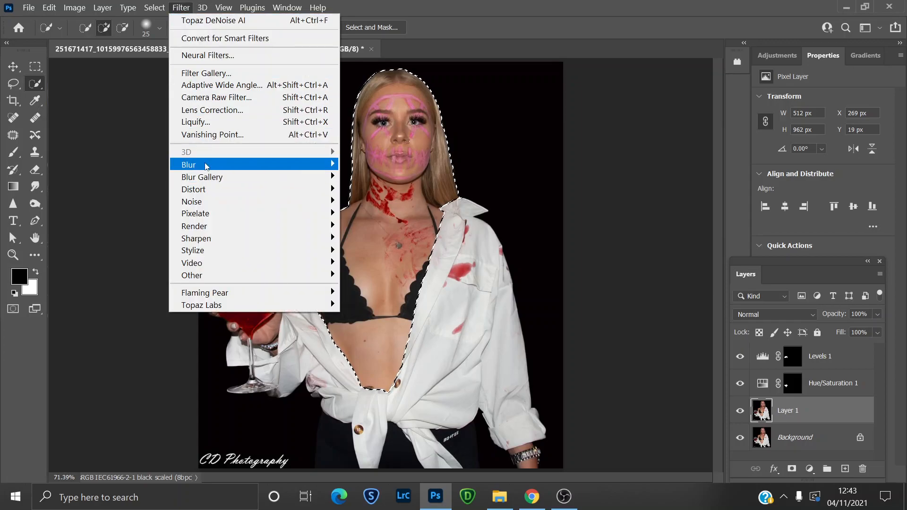
mouse_move(206, 163)
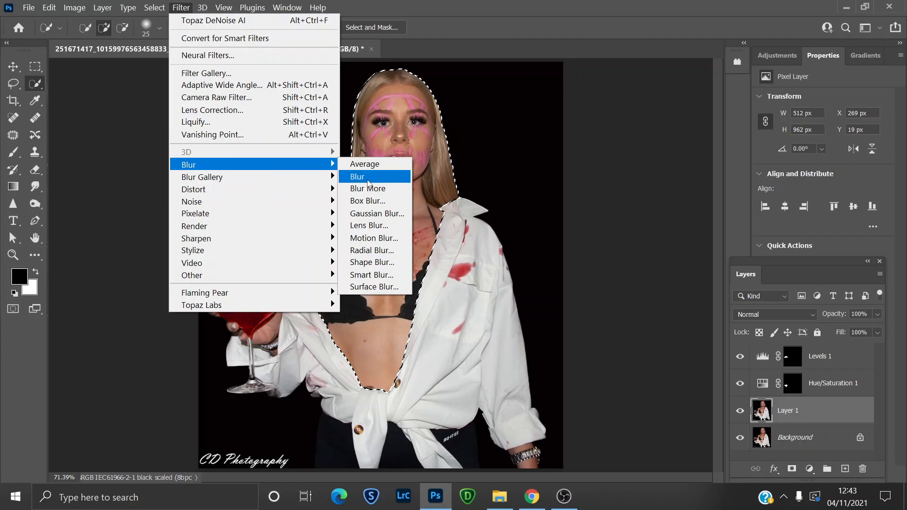
left_click(377, 213)
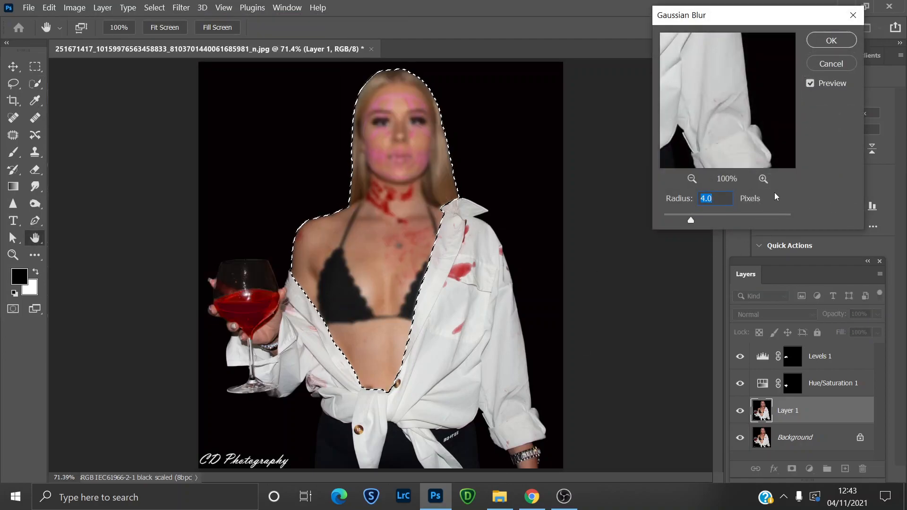
left_click(830, 40)
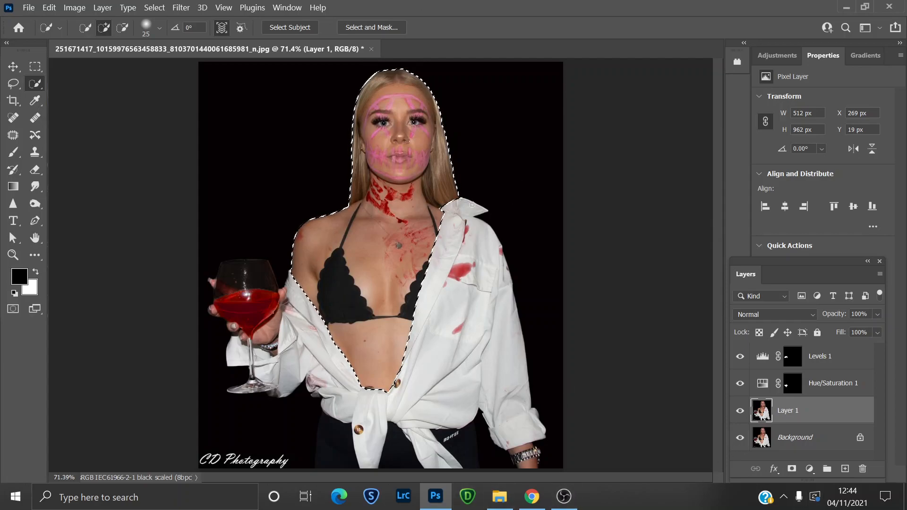
Add an Exposure adjustment layer for the selected skin and hair, try an exposure of -0.25 and undo that change.
left_click(783, 56)
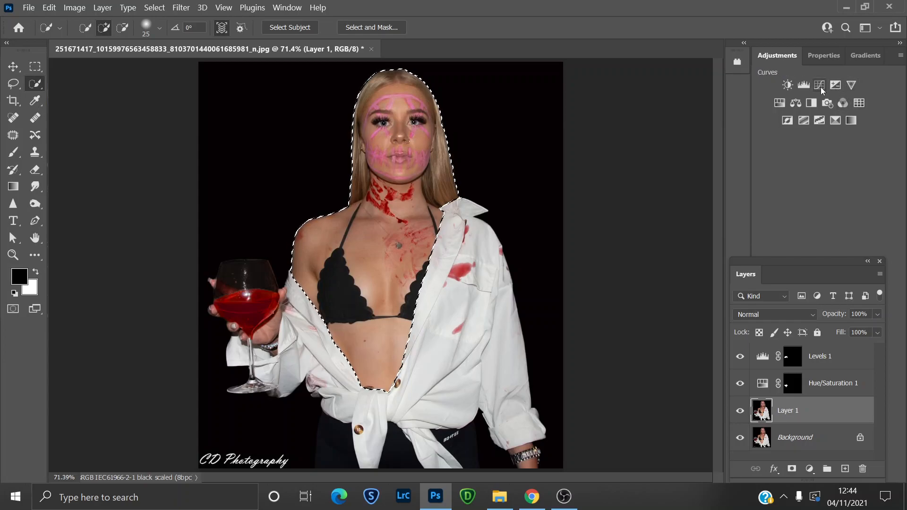
left_click(836, 85)
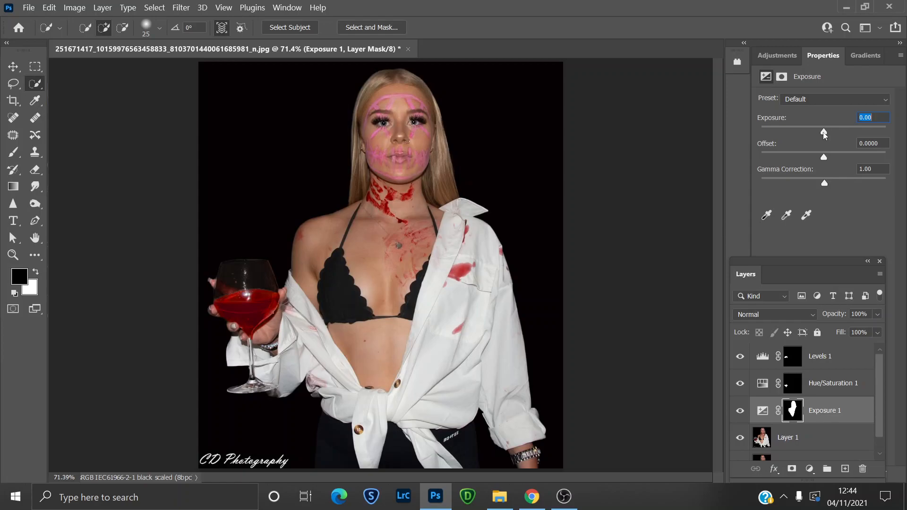
mouse_move(825, 131)
left_mouse_down()
mouse_move(874, 137)
mouse_move(797, 146)
mouse_move(821, 140)
left_mouse_up()
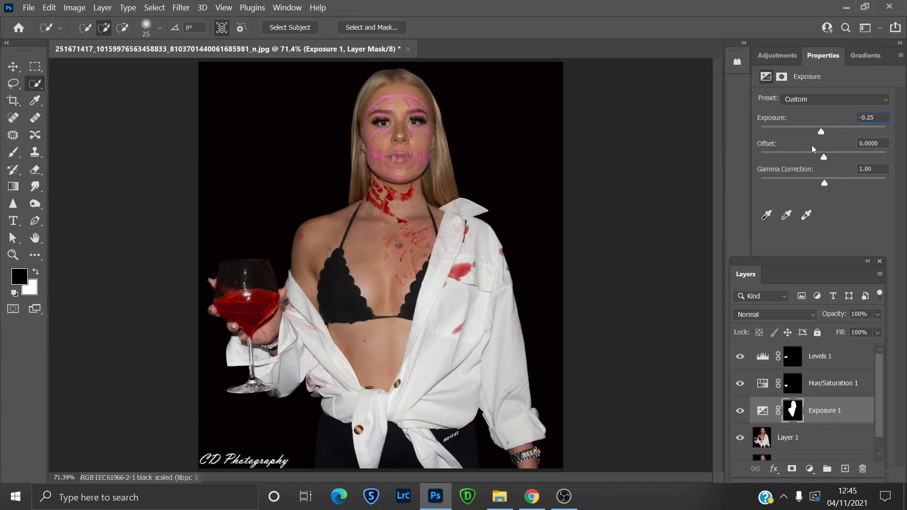
key("ctrl+z")
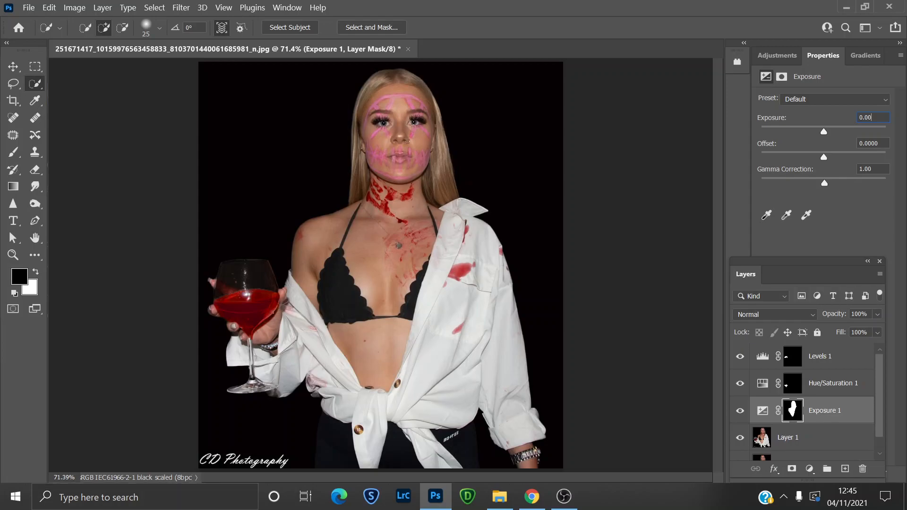
Load the Exposure mask as a selection on Layer 1 and subtract the head and hair from it.
left_click(801, 437)
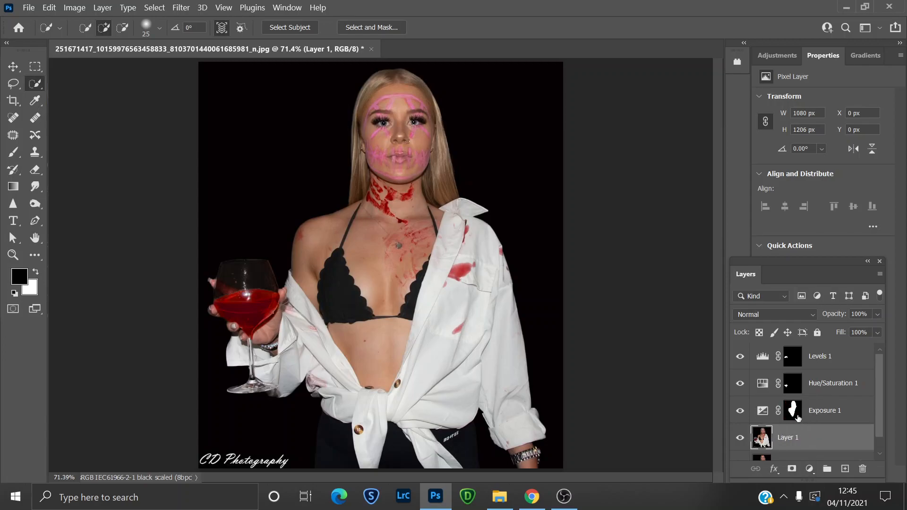
left_click(792, 410, "ctrl")
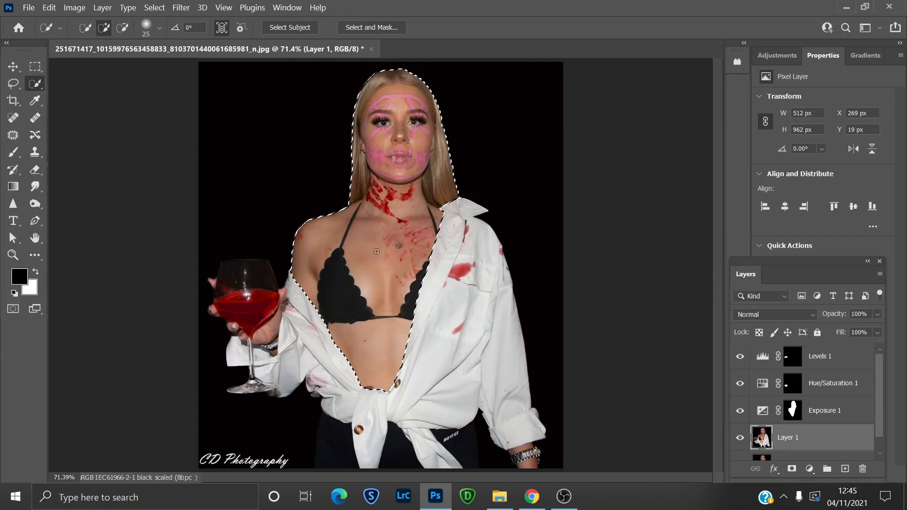
left_click(122, 28)
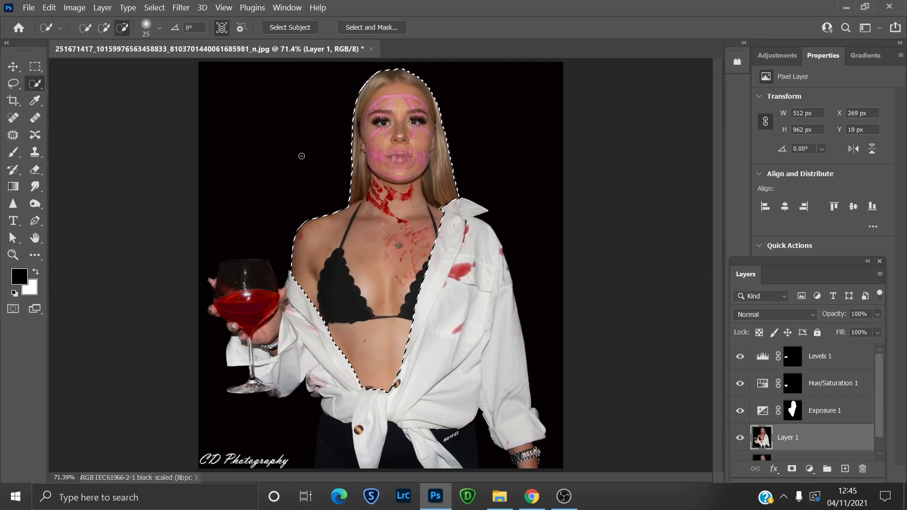
mouse_move(361, 161)
left_mouse_down()
mouse_move(347, 97)
mouse_move(360, 79)
mouse_move(374, 79)
left_mouse_up()
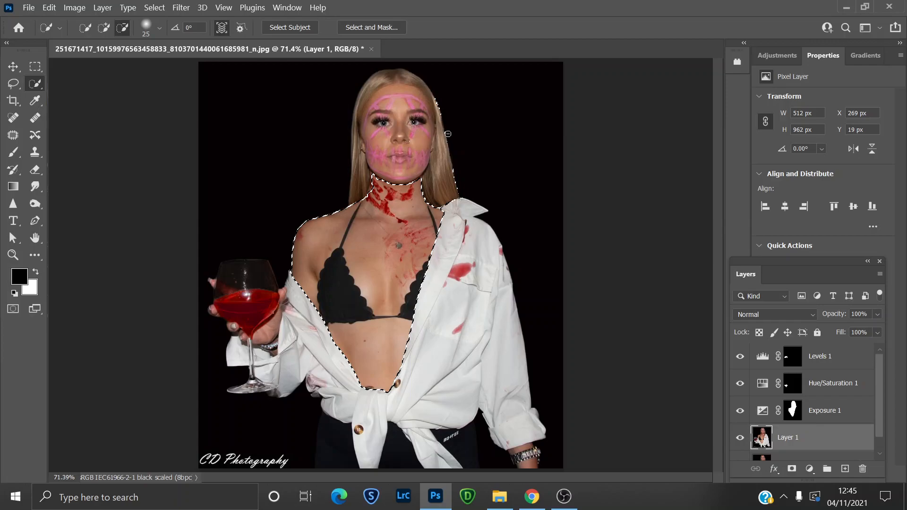
left_click(449, 166)
Add the face back to the selection and refine its edge around the jaw and neck, keeping the hair excluded.
left_click(104, 28)
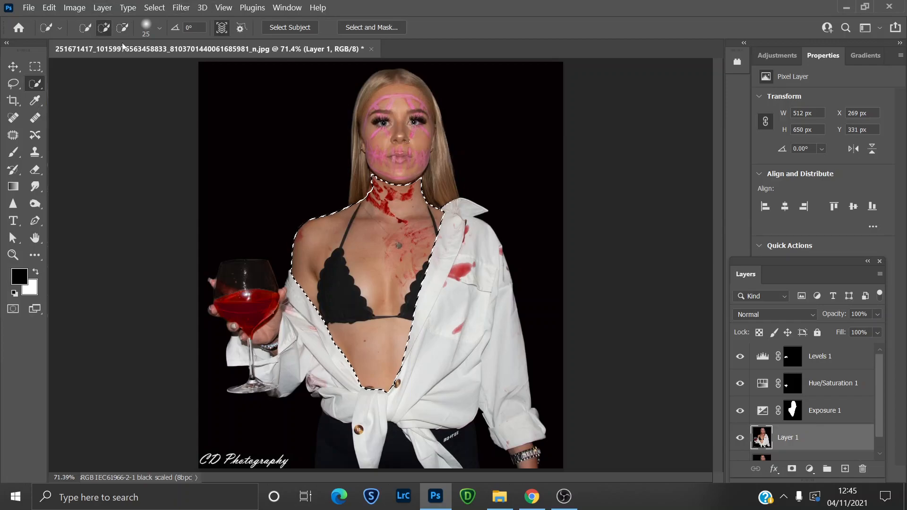
mouse_move(391, 96)
left_mouse_down()
mouse_move(388, 124)
mouse_move(406, 148)
left_mouse_up()
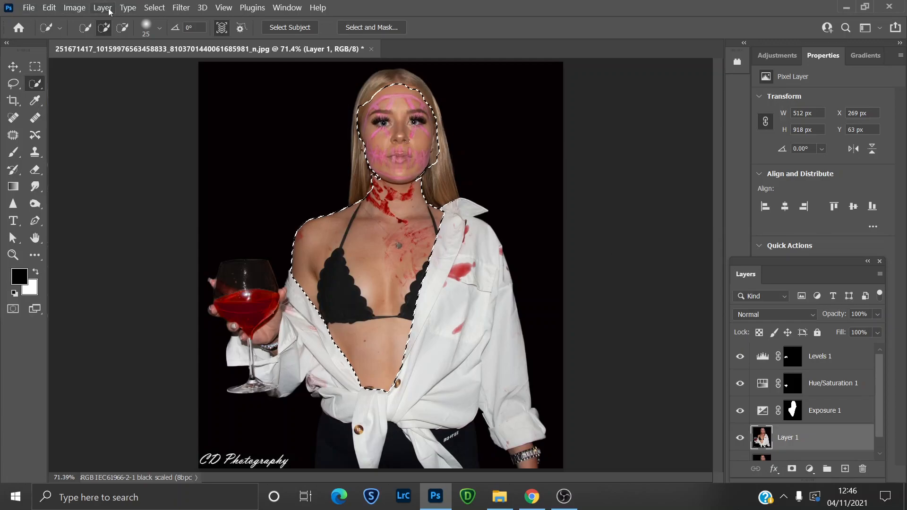
left_click(125, 28)
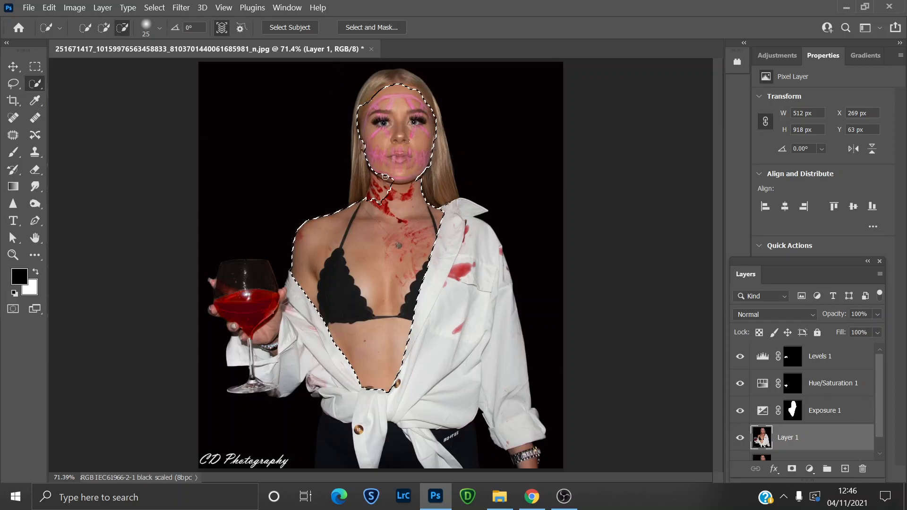
left_click(104, 27)
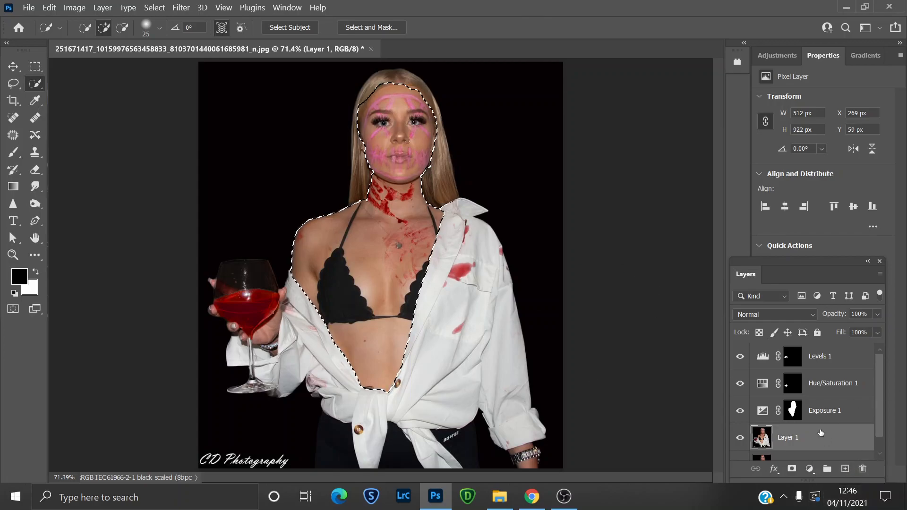
Add a Solid Color fill layer directly above Layer 1 for the selected skin.
mouse_move(872, 410)
left_mouse_down()
mouse_move(876, 433)
mouse_move(872, 412)
left_mouse_up()
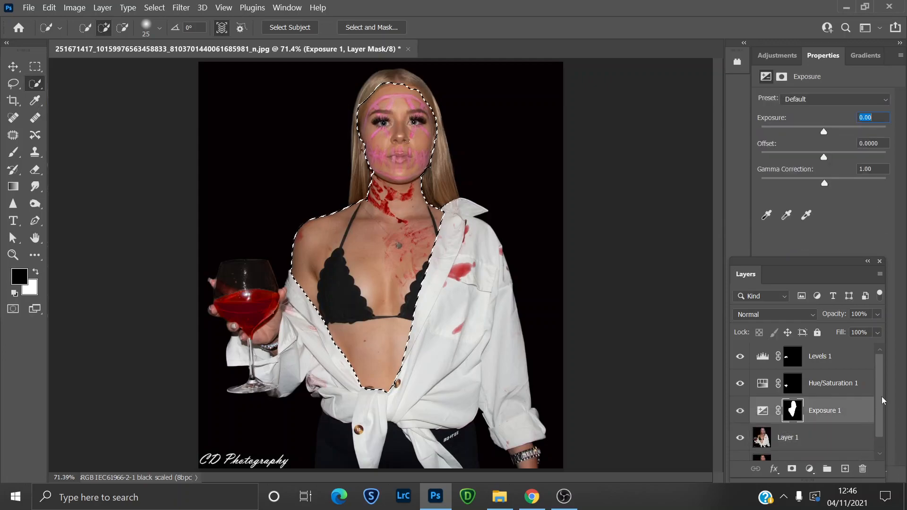
scroll(879, 393, "down", 1)
left_click(817, 425)
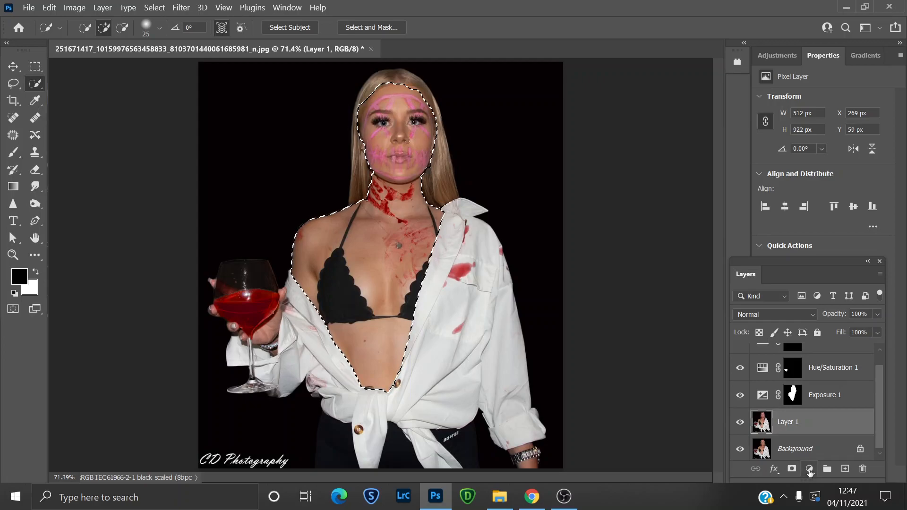
left_click(809, 470)
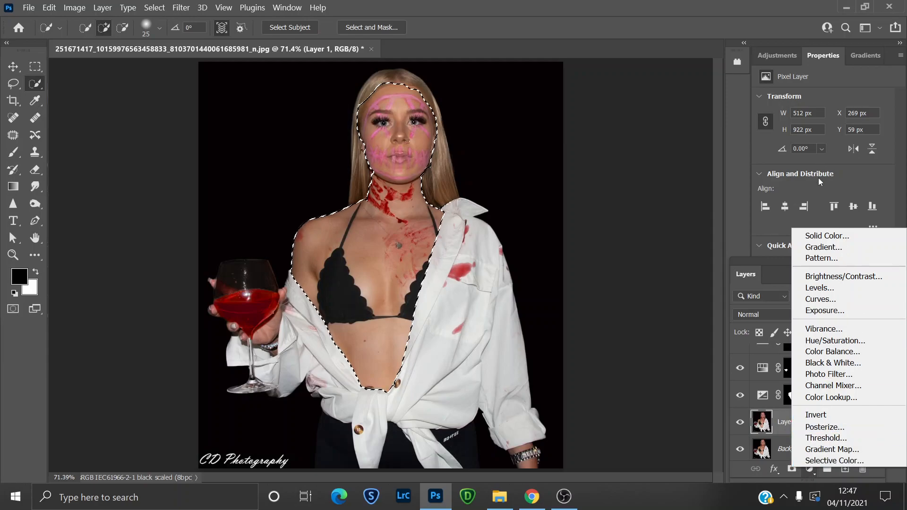
left_click(825, 236)
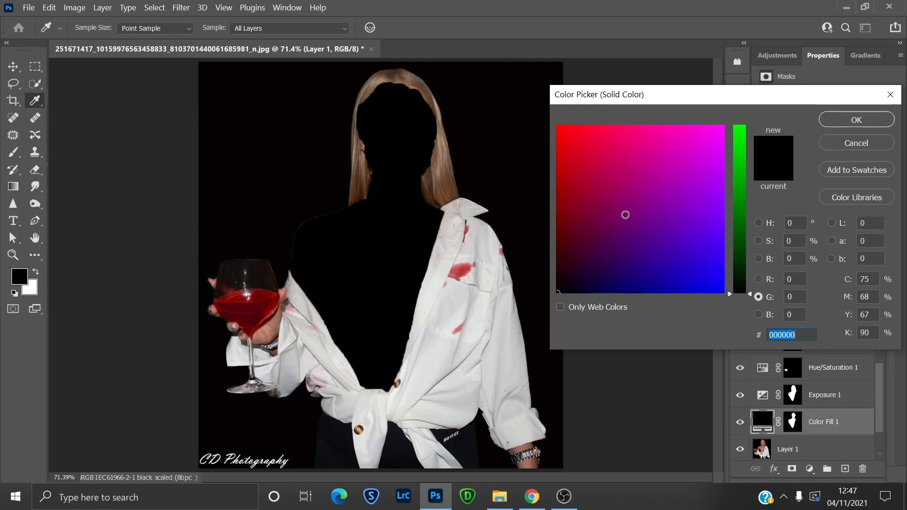
Set the skin fill's colour to the orange tone c87b36.
left_click(618, 204)
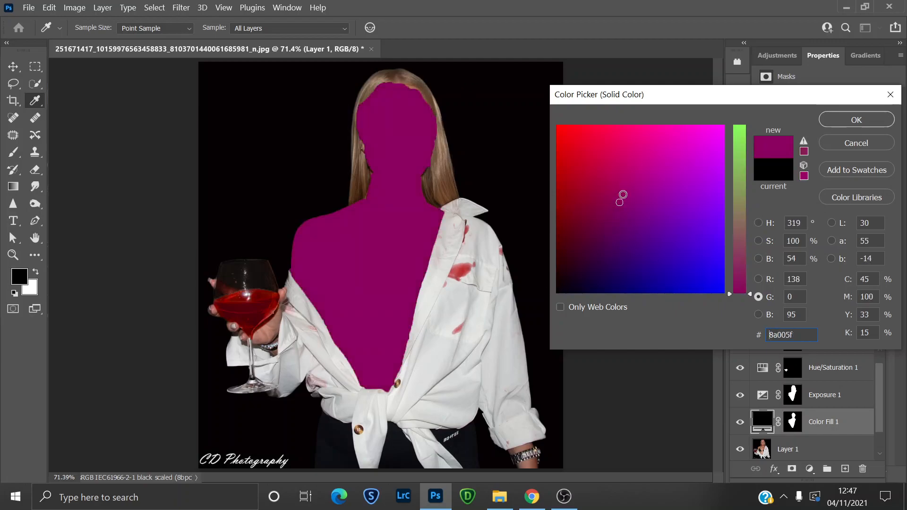
mouse_move(615, 204)
left_mouse_down()
mouse_move(597, 198)
mouse_move(592, 162)
left_mouse_up()
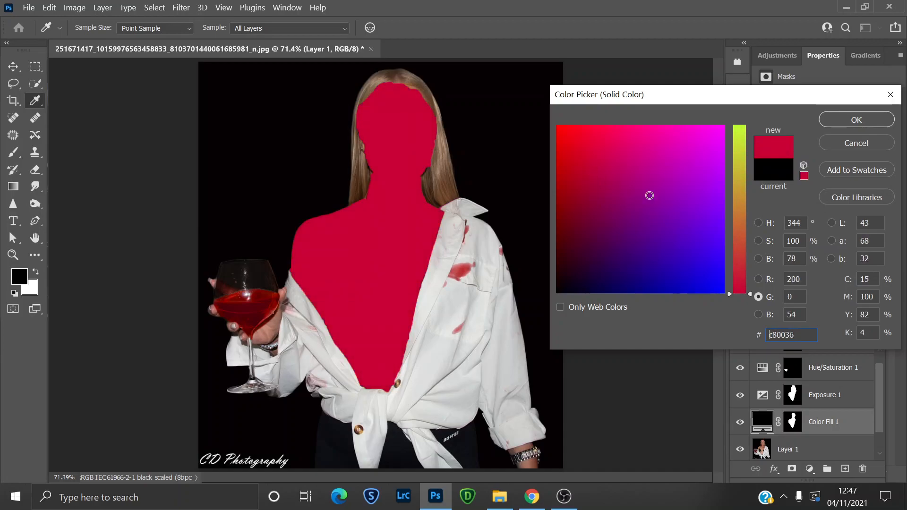
left_click(740, 231)
left_click(750, 217)
left_click_drag(749, 215, 749, 212)
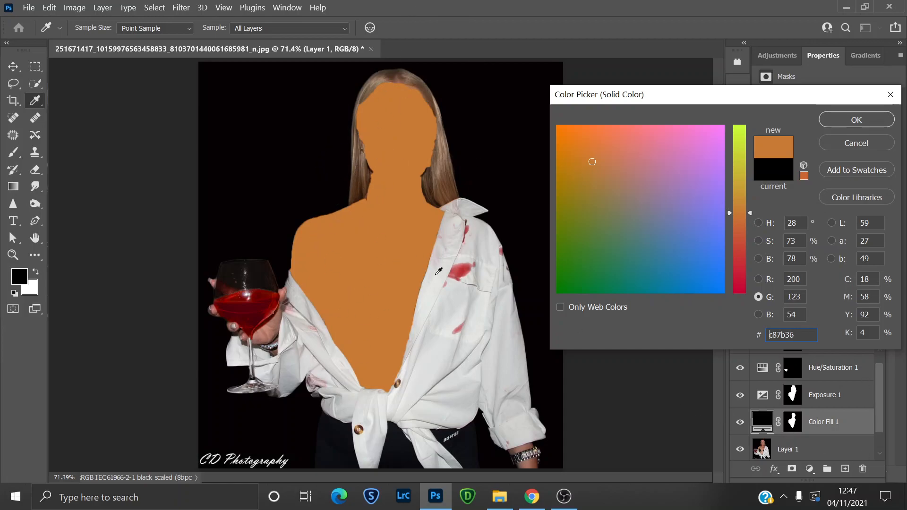
left_click(858, 118)
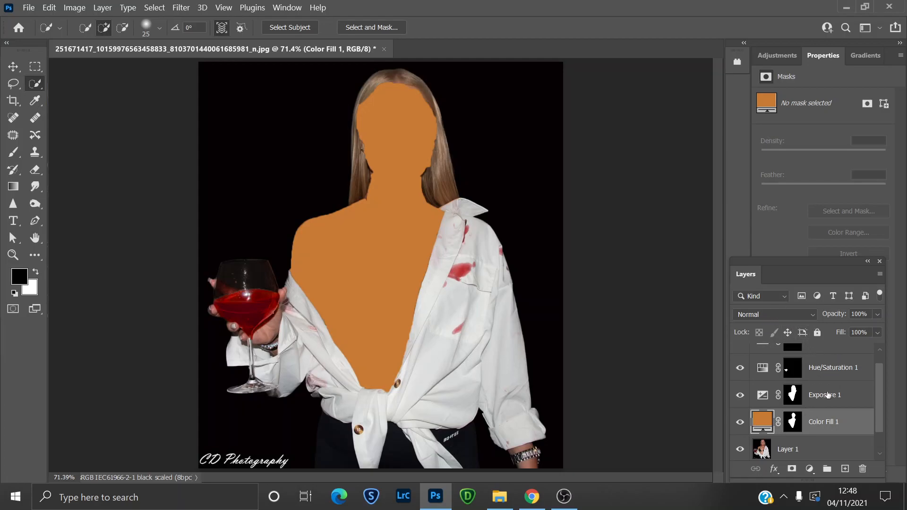
Set the colour fill layer's blend mode to Saturation and compare the photo with and without the fill.
left_click(814, 317)
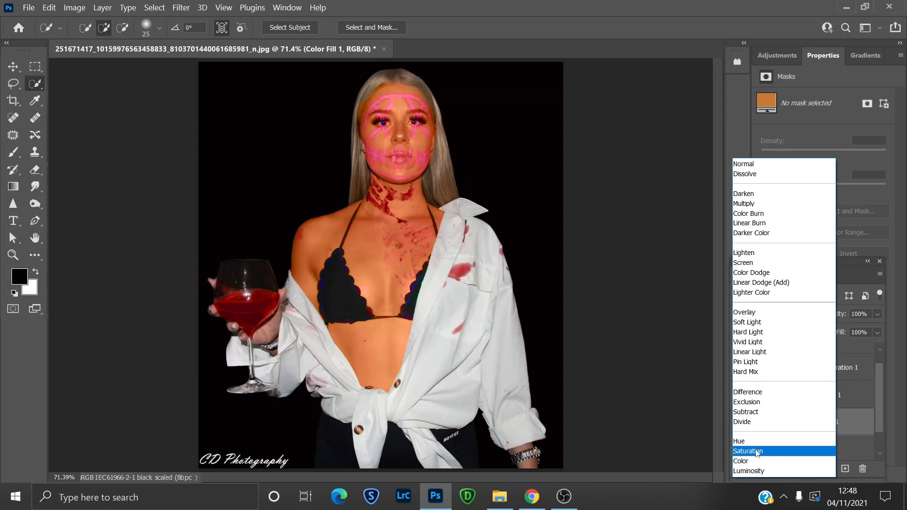
left_click(756, 451)
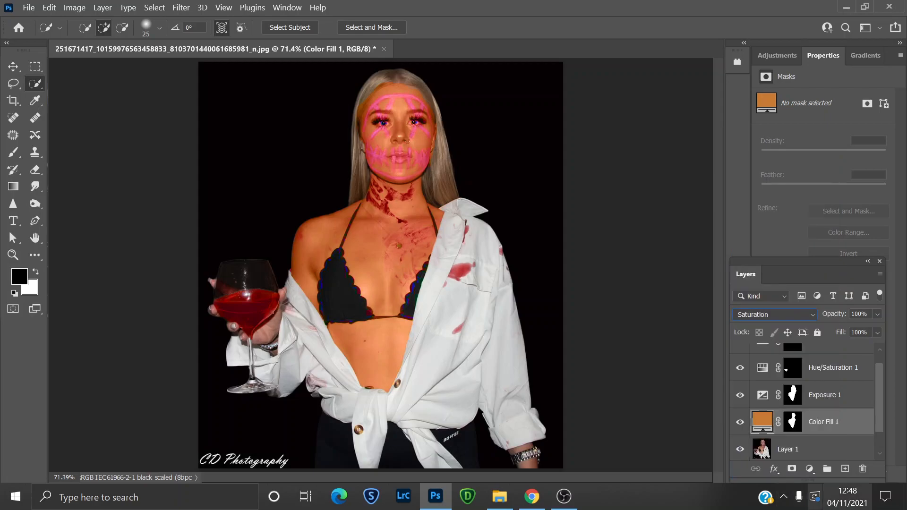
left_click(740, 423)
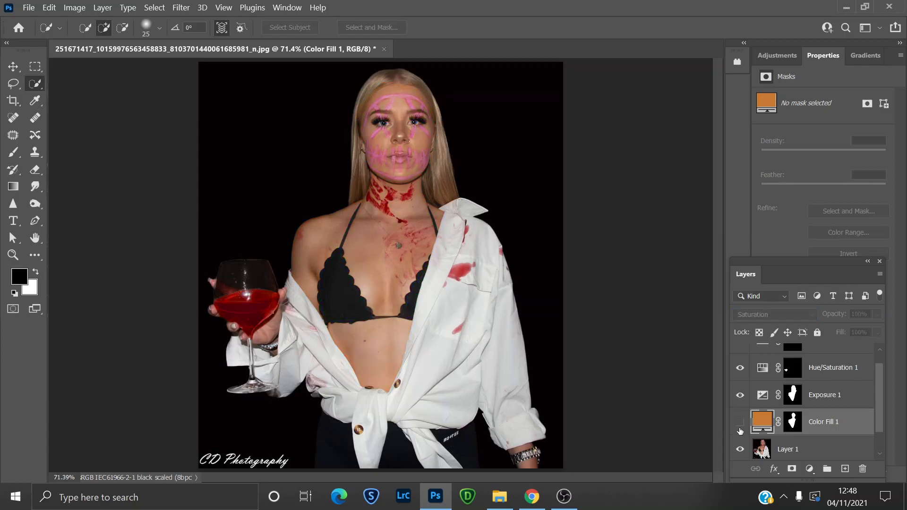
left_click(740, 422)
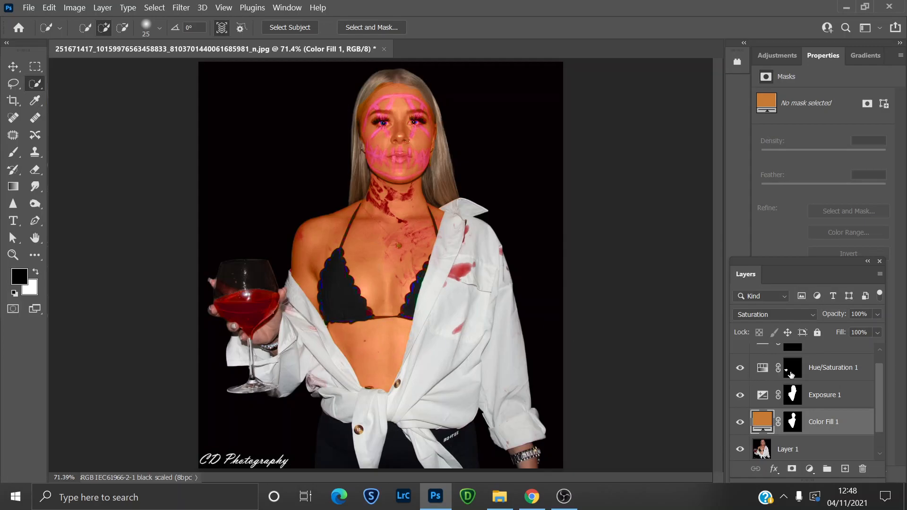
Lower the opacity of the orange skin fill layer to 51%.
left_click(876, 314)
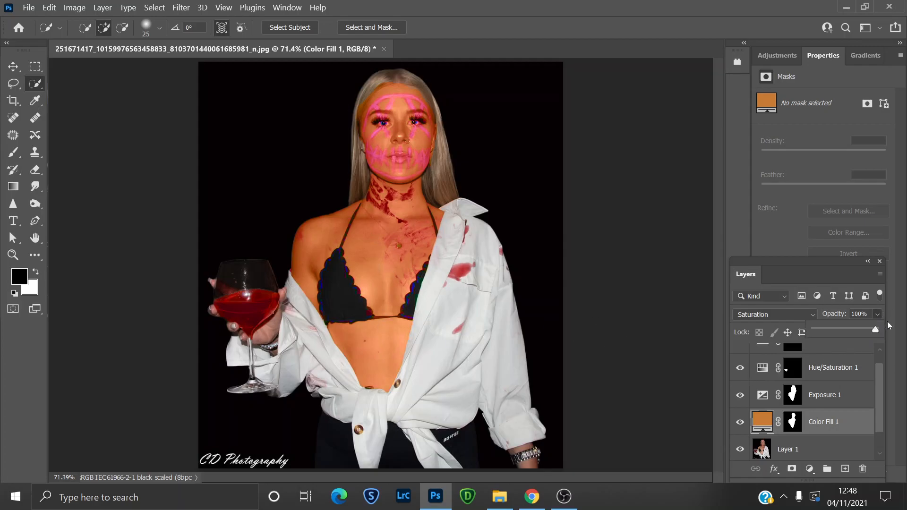
left_click(876, 315)
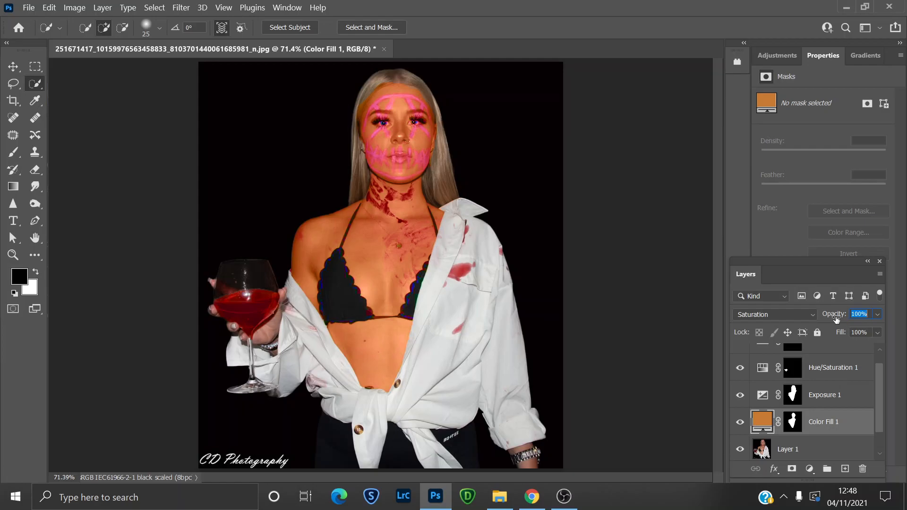
left_click(877, 316)
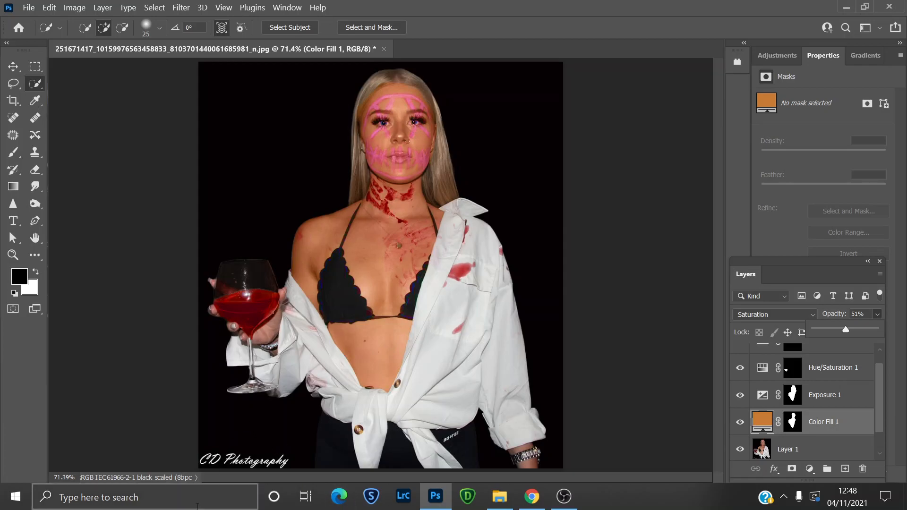
Activate the Color Fill 1 layer mask and the Brush tool for masking work around the woman's eyes.
left_click(13, 255)
mouse_move(408, 129)
left_mouse_down()
mouse_move(444, 172)
mouse_move(401, 182)
mouse_move(398, 122)
left_mouse_up()
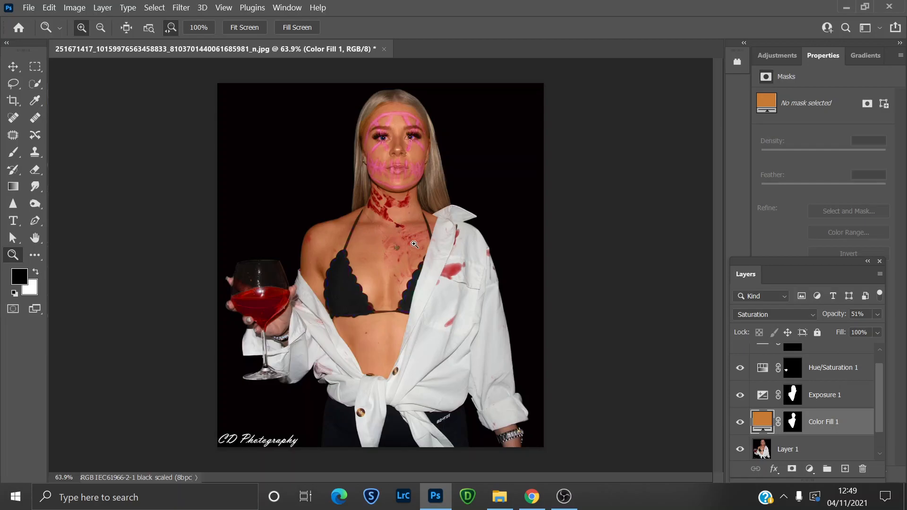
left_click_drag(390, 126, 401, 97)
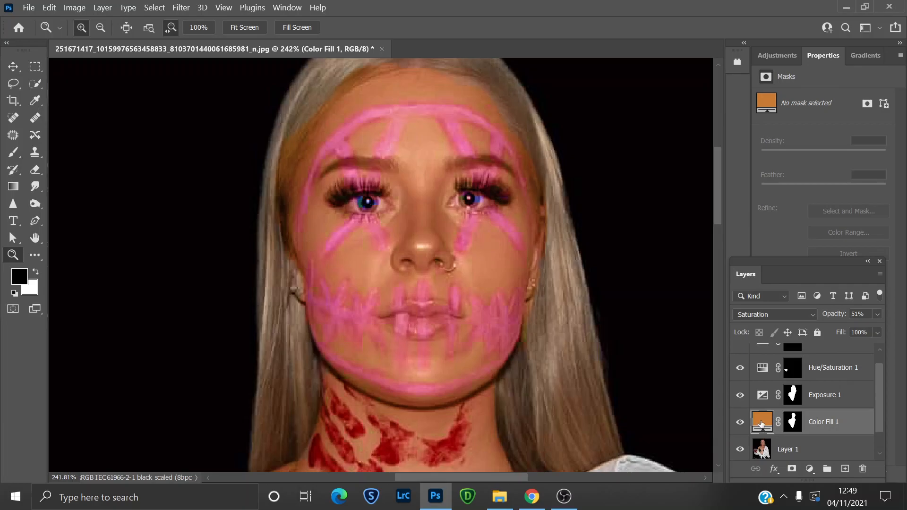
left_click(791, 422)
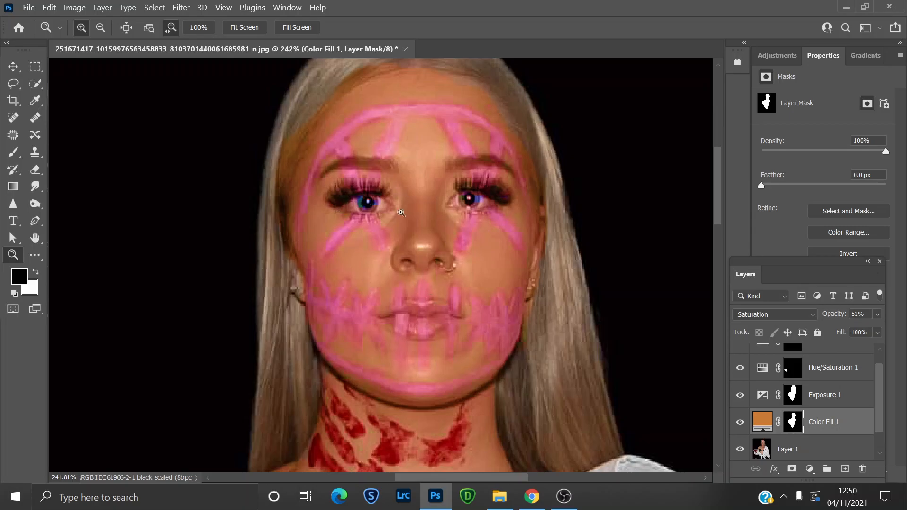
left_click(428, 196)
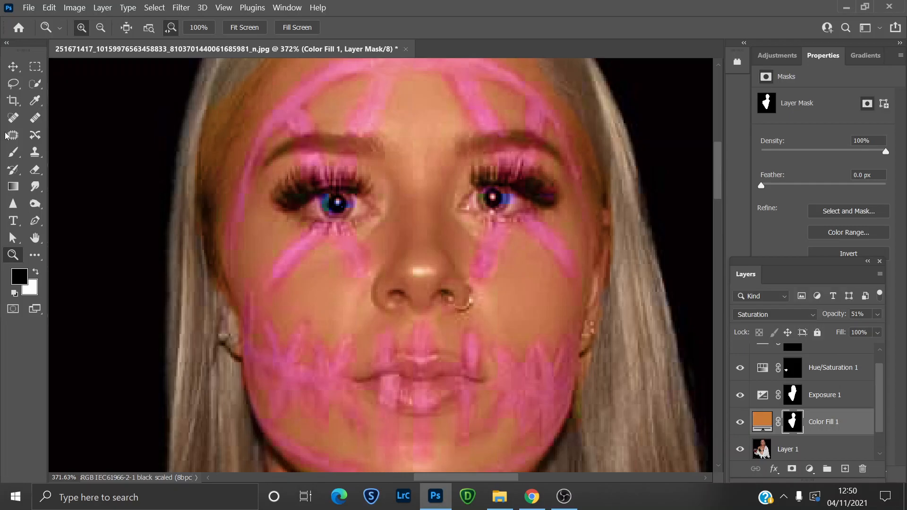
left_click(14, 153)
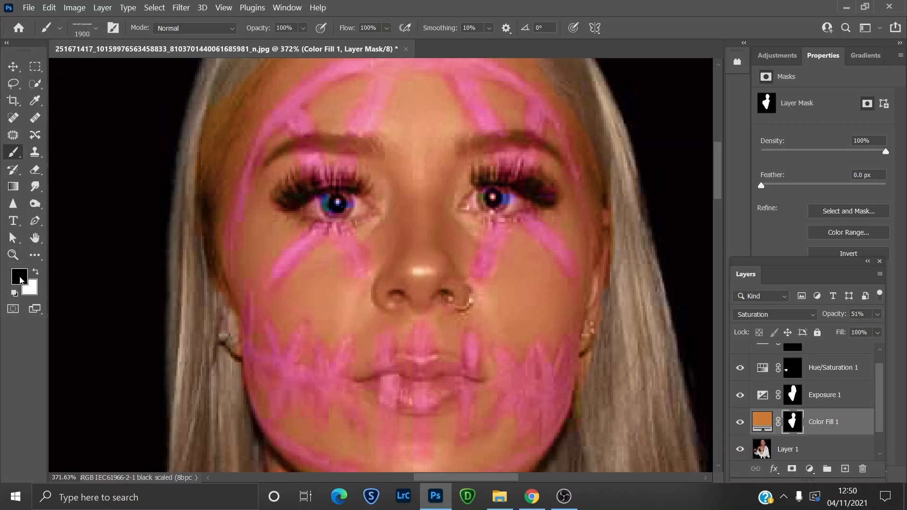
Set the soft mask brush's size to 15 px.
left_click(95, 31)
left_click(69, 152)
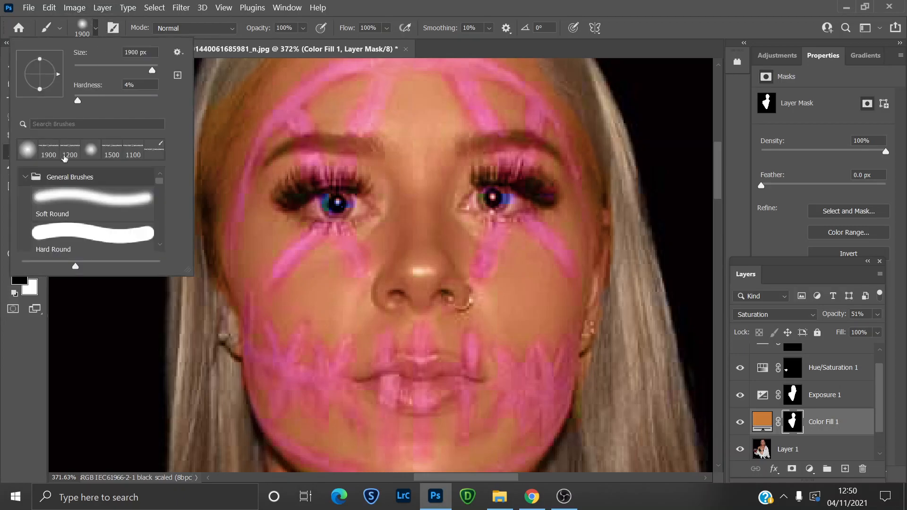
left_click_drag(152, 70, 84, 71)
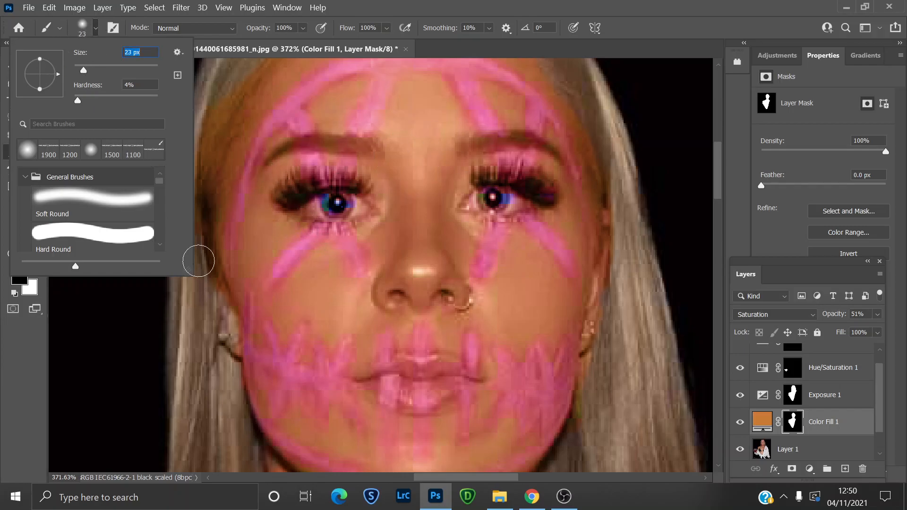
type("[[[")
left_click(30, 387)
left_click(479, 209)
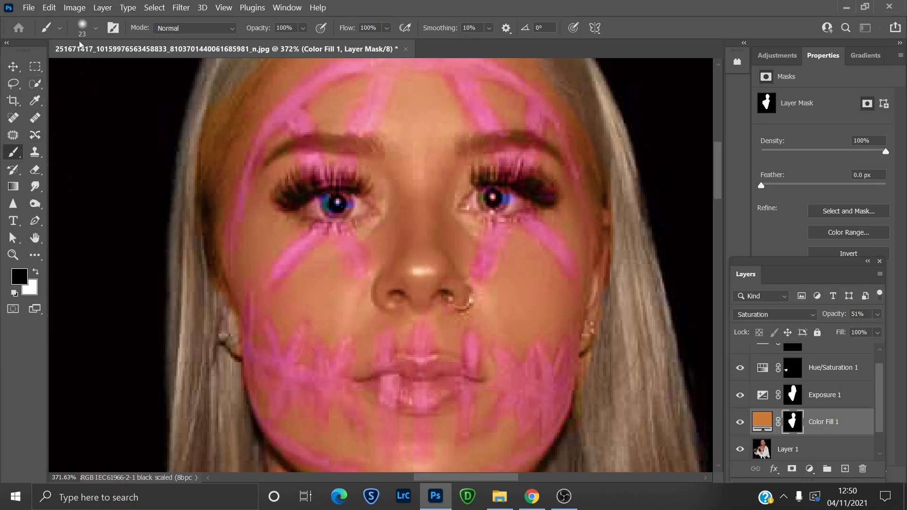
left_click(96, 29)
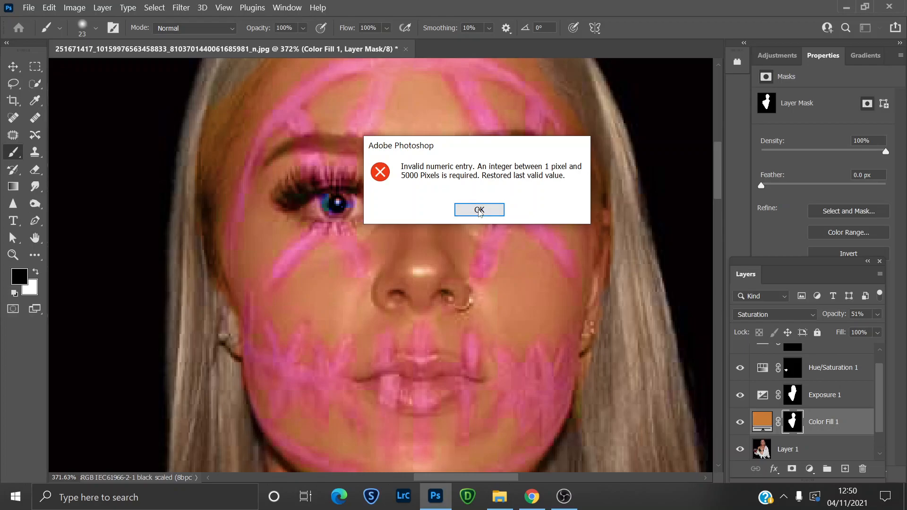
left_click(477, 210)
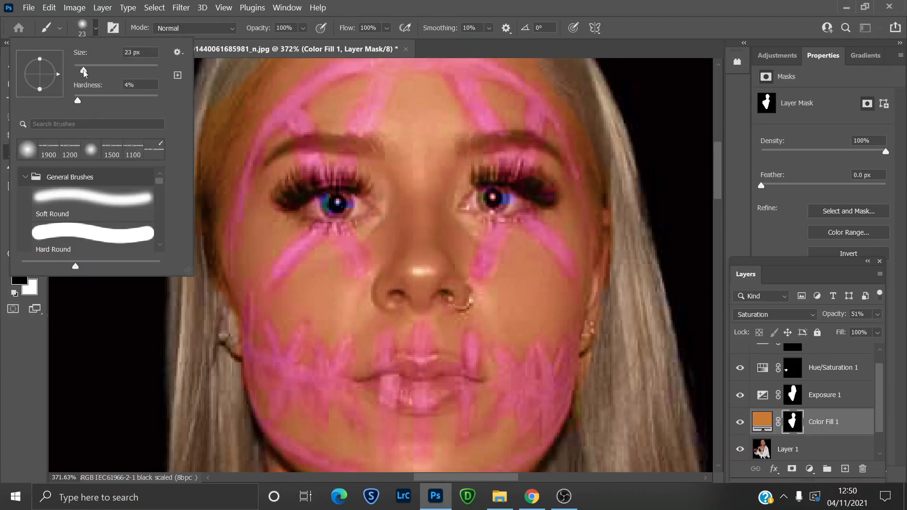
left_click_drag(83, 72, 81, 72)
left_click(7, 395)
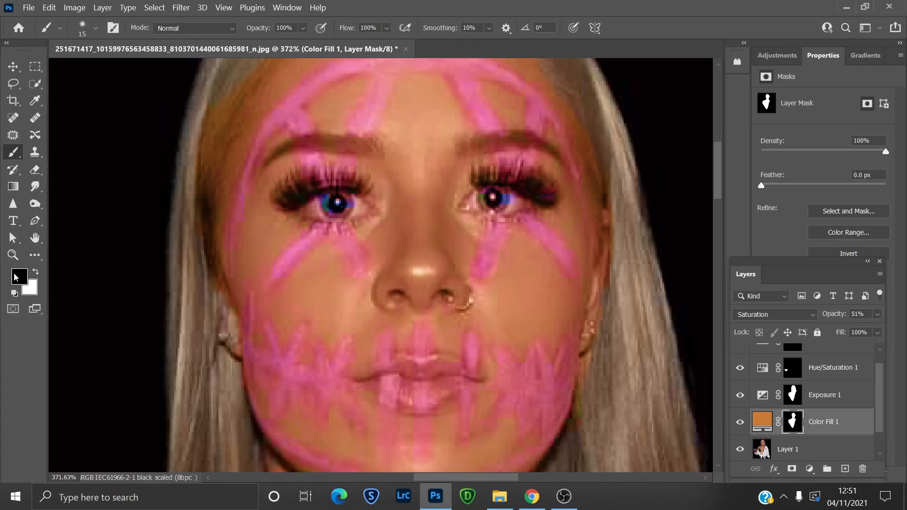
Paint black on the colour fill's mask over both eyes to remove the orange saturation from the irises and eye whites.
mouse_move(330, 206)
left_mouse_down()
mouse_move(339, 207)
mouse_move(315, 210)
left_mouse_up()
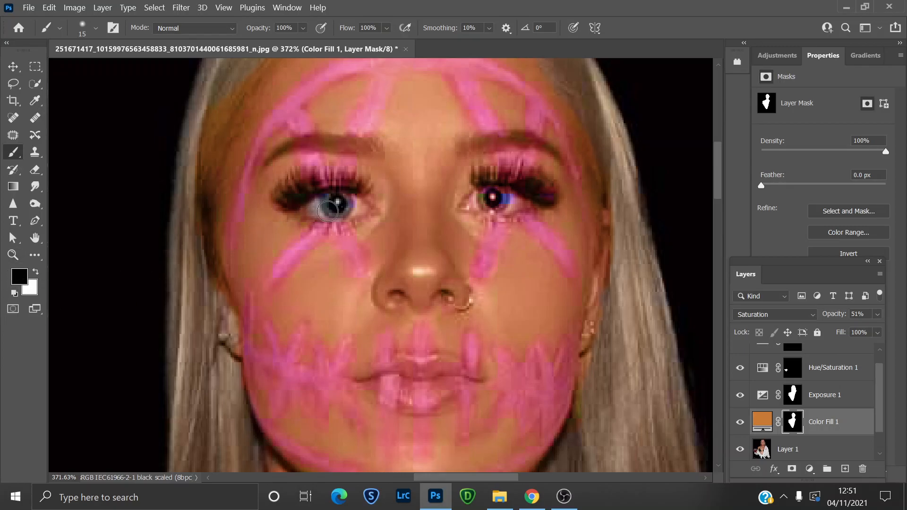
mouse_move(348, 210)
left_mouse_down()
mouse_move(317, 210)
mouse_move(352, 208)
left_mouse_up()
left_click_drag(475, 204, 478, 202)
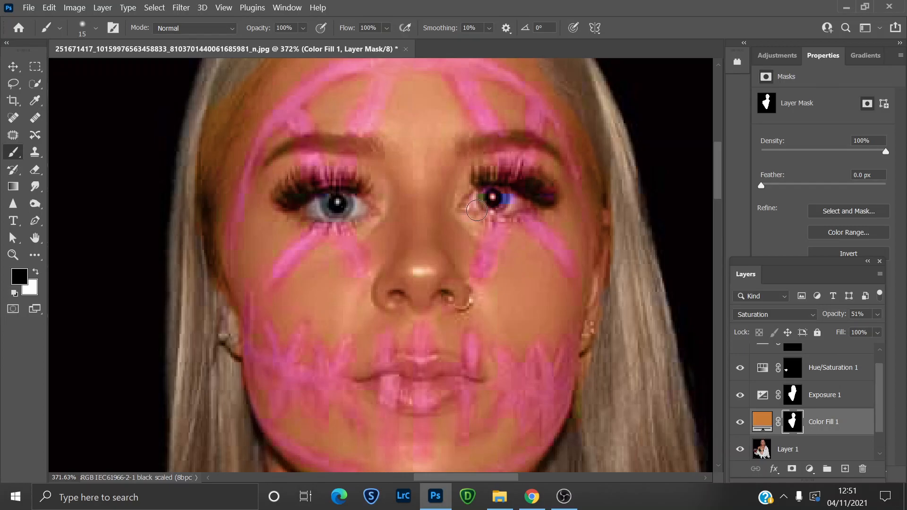
mouse_move(486, 198)
left_mouse_down()
mouse_move(518, 204)
mouse_move(480, 203)
mouse_move(518, 201)
mouse_move(480, 198)
mouse_move(517, 198)
mouse_move(489, 200)
left_mouse_up()
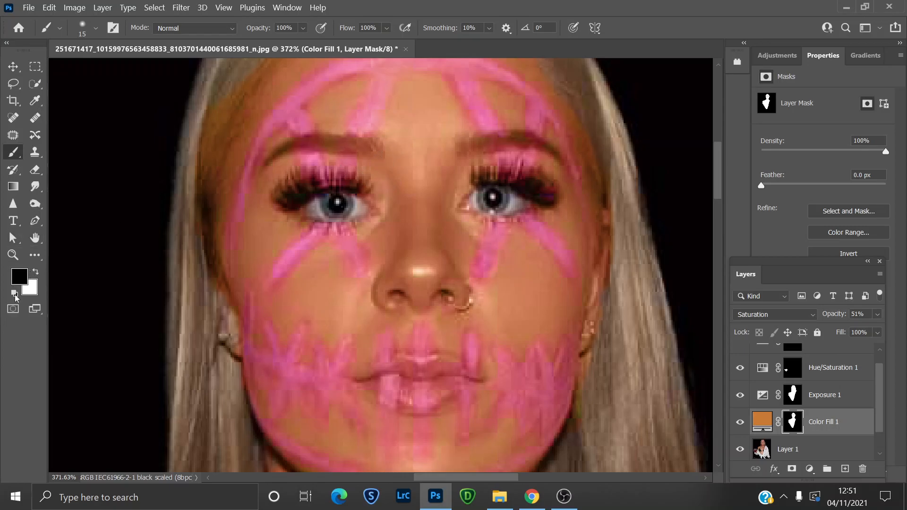
Paint the fill back over the eye nearer the wine glass with white, and mask that eye out again with black.
left_click(35, 274)
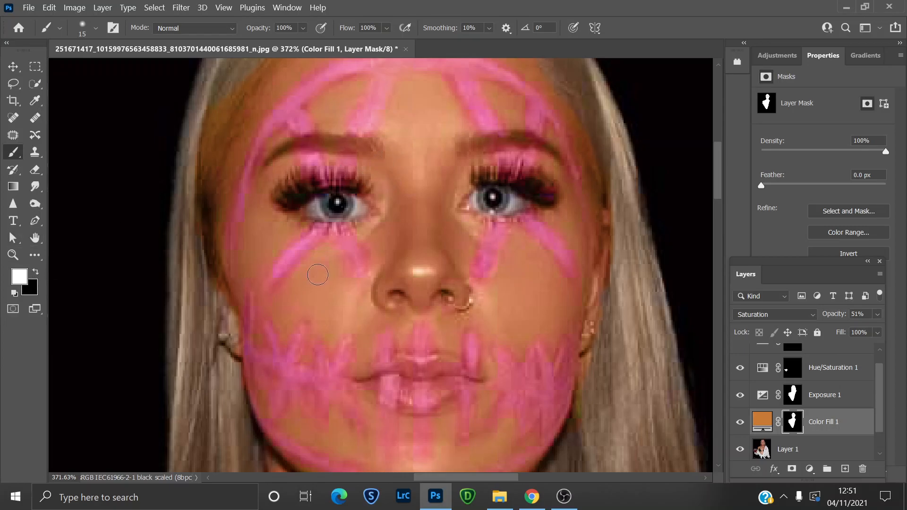
mouse_move(359, 211)
left_mouse_down()
mouse_move(336, 196)
mouse_move(319, 223)
mouse_move(313, 200)
left_mouse_up()
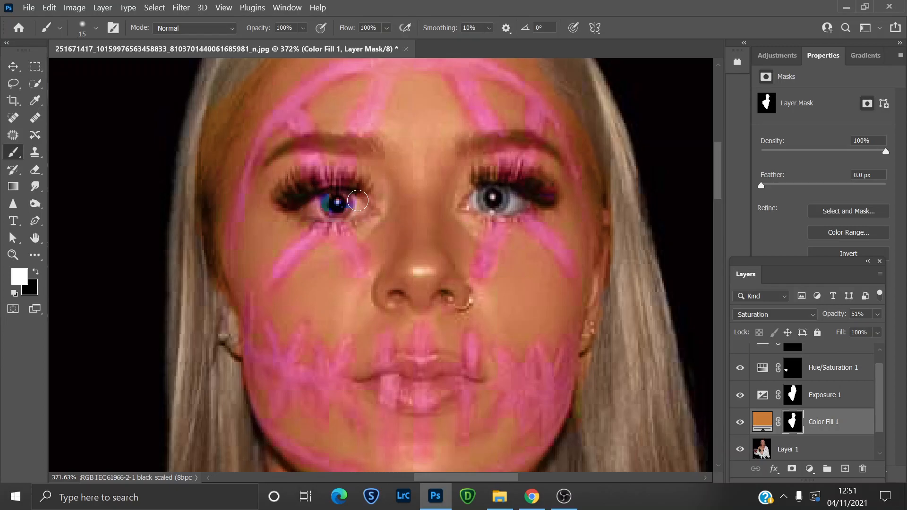
key("x")
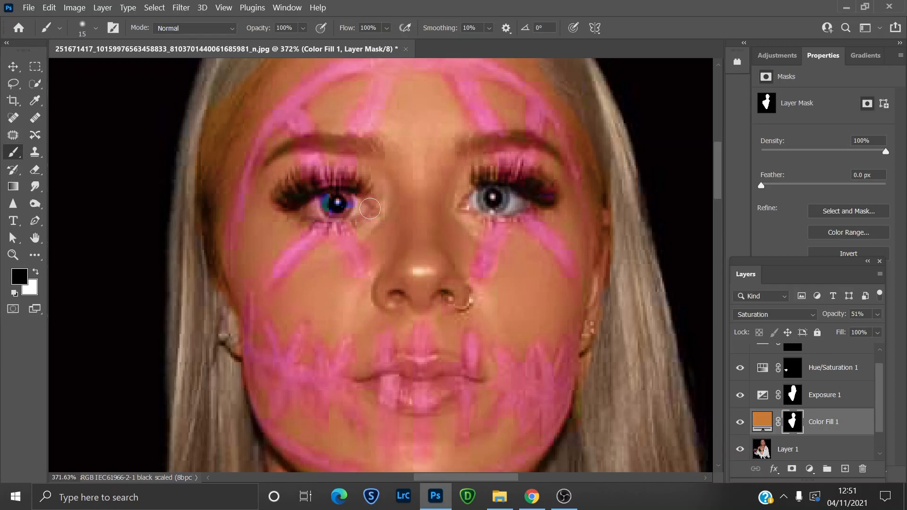
mouse_move(345, 207)
left_mouse_down()
mouse_move(314, 209)
mouse_move(336, 210)
left_mouse_up()
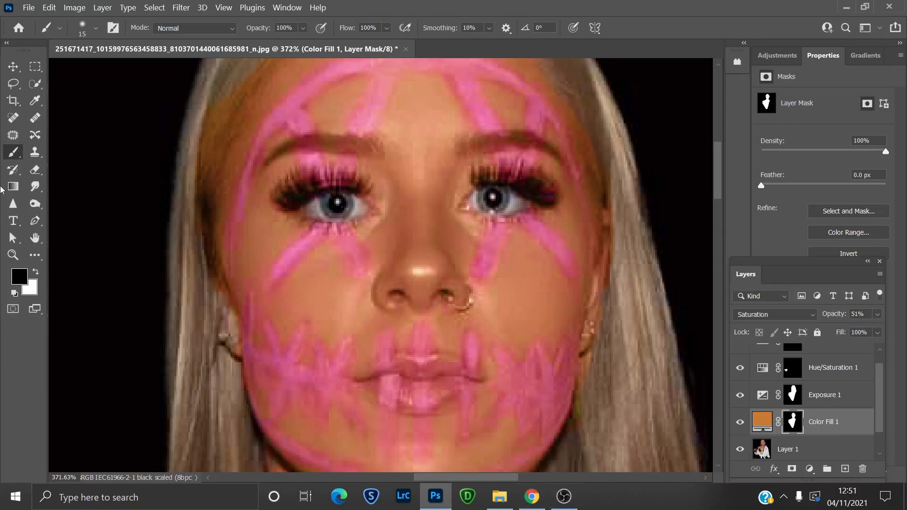
Compare the whole photo with and without the skin fill, and reduce the fill layer's opacity to 33%.
left_click(14, 254)
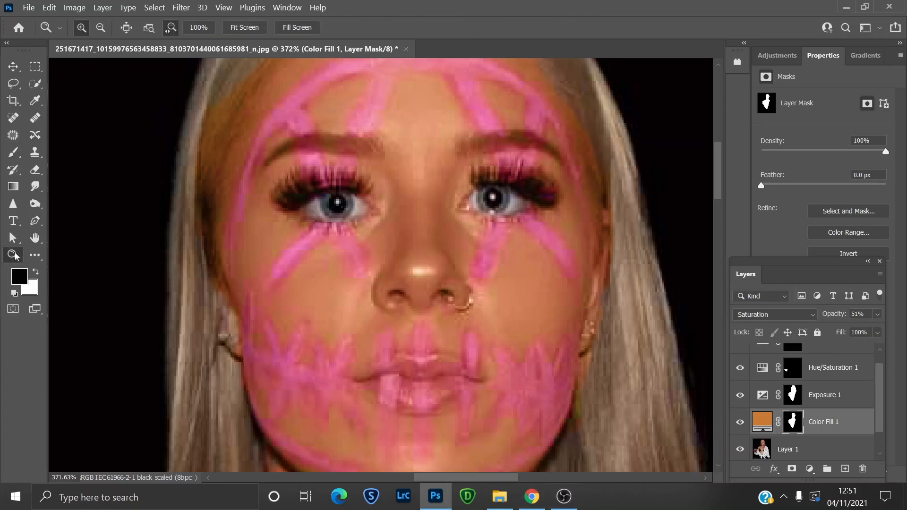
left_click(244, 27)
mouse_move(500, 497)
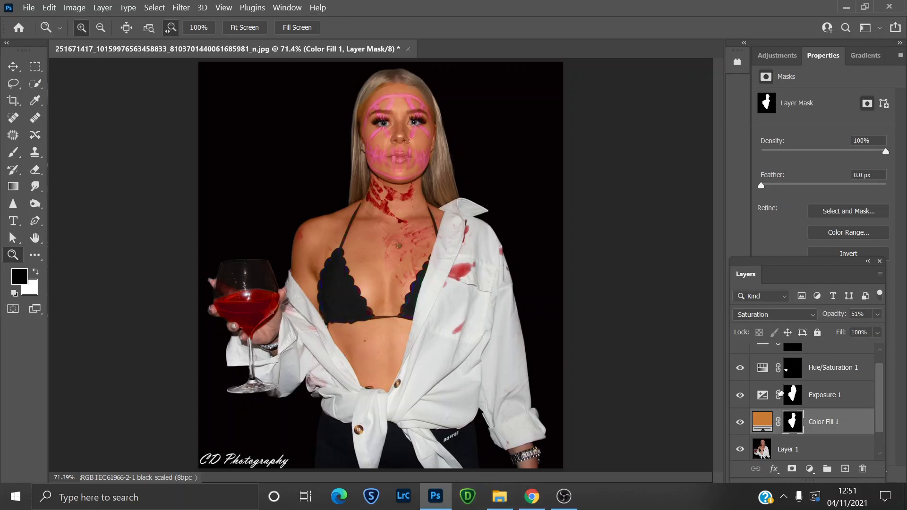
left_click(740, 422)
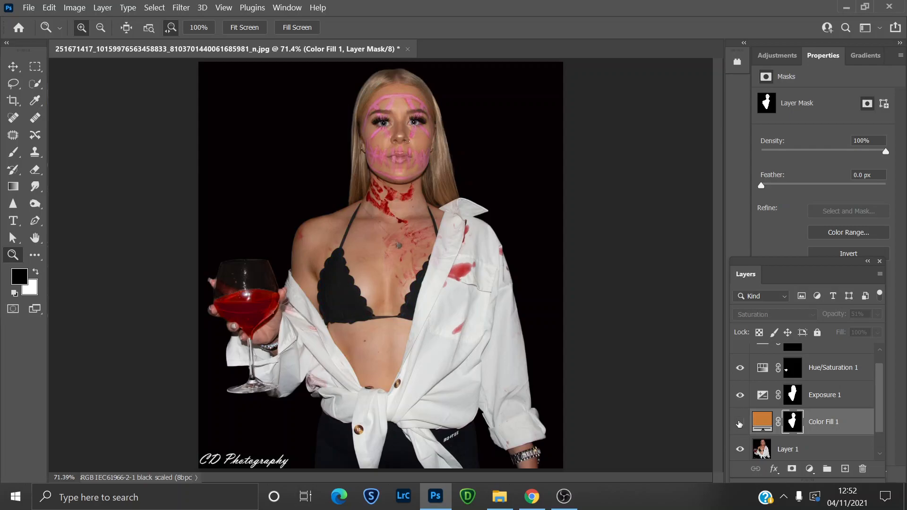
left_click(739, 423)
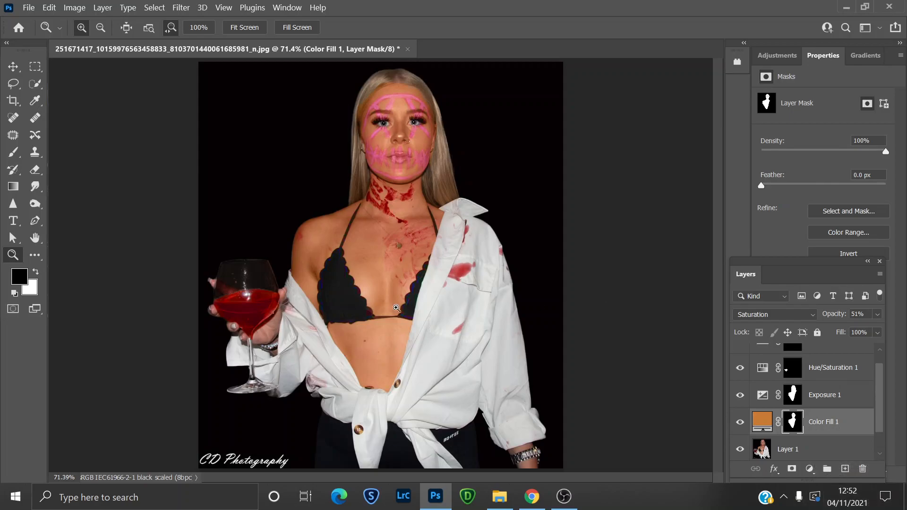
left_click(878, 316)
left_click_drag(844, 331, 838, 332)
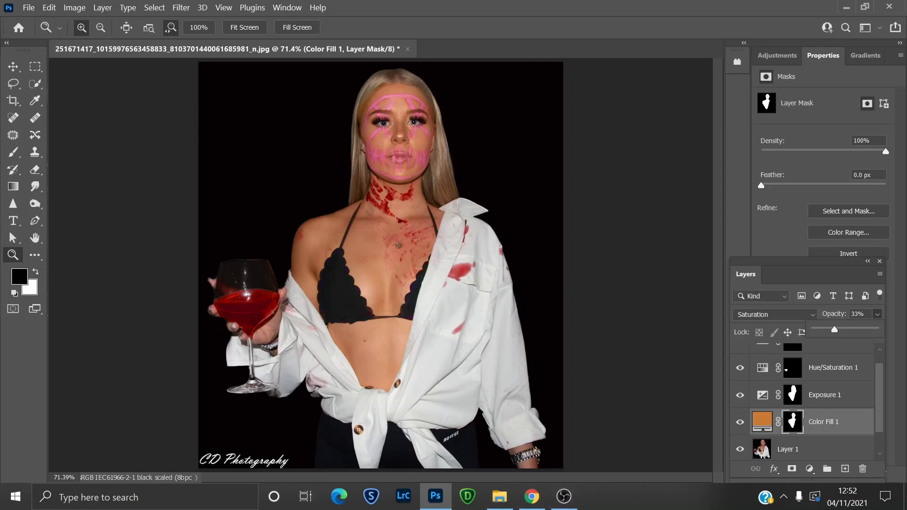
Merge all visible layers into the Background layer.
left_click(810, 449)
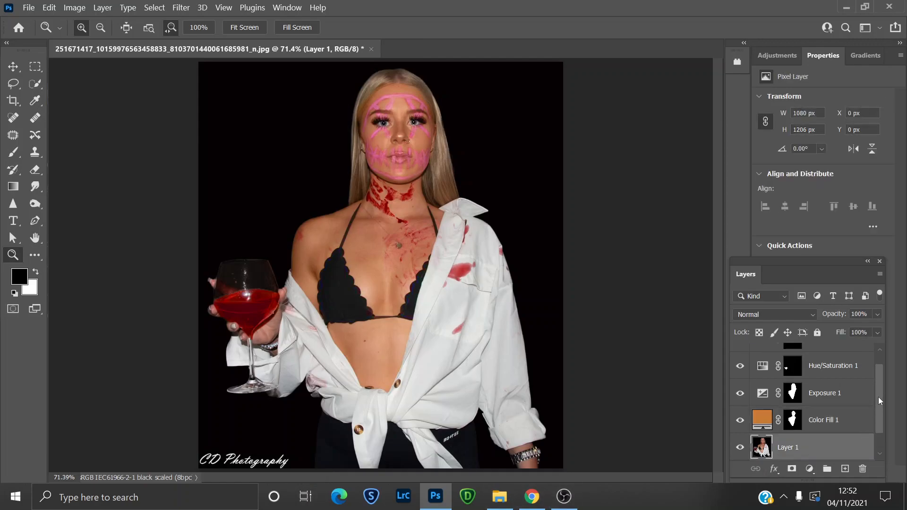
scroll(878, 396, "down", 1)
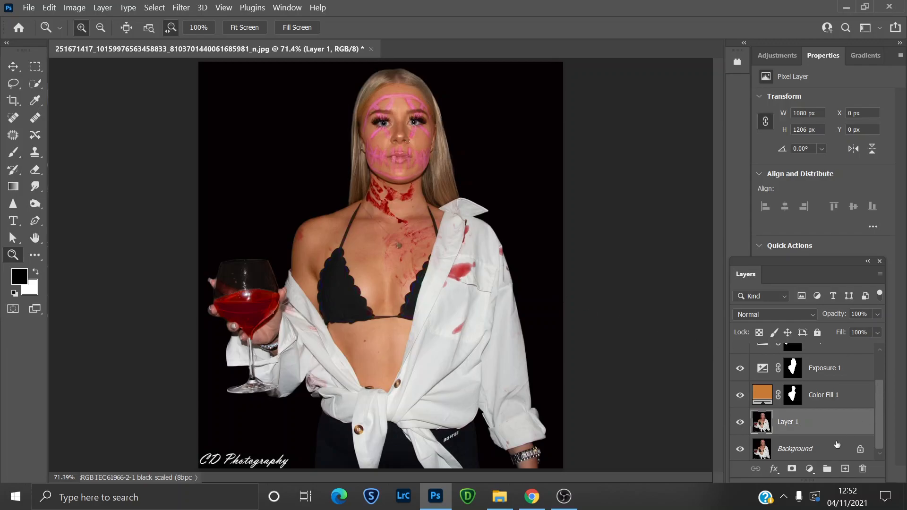
right_click(810, 447)
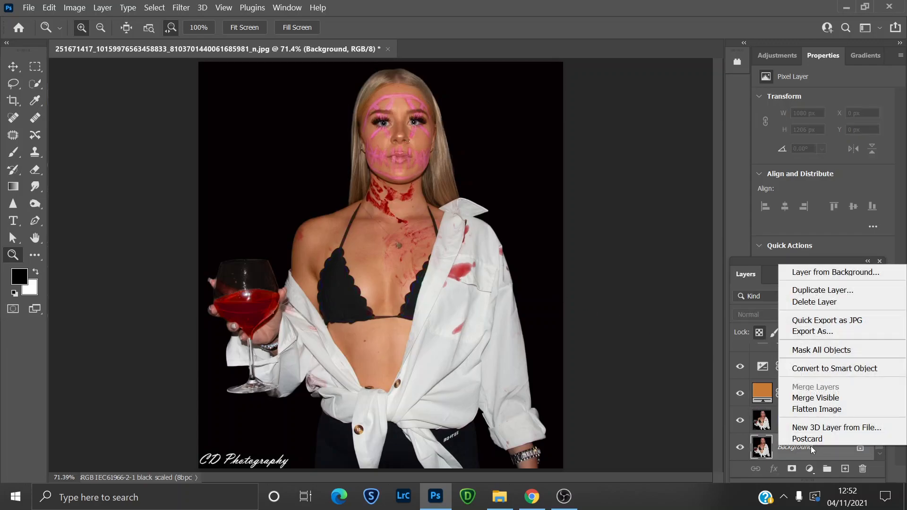
left_click(786, 447)
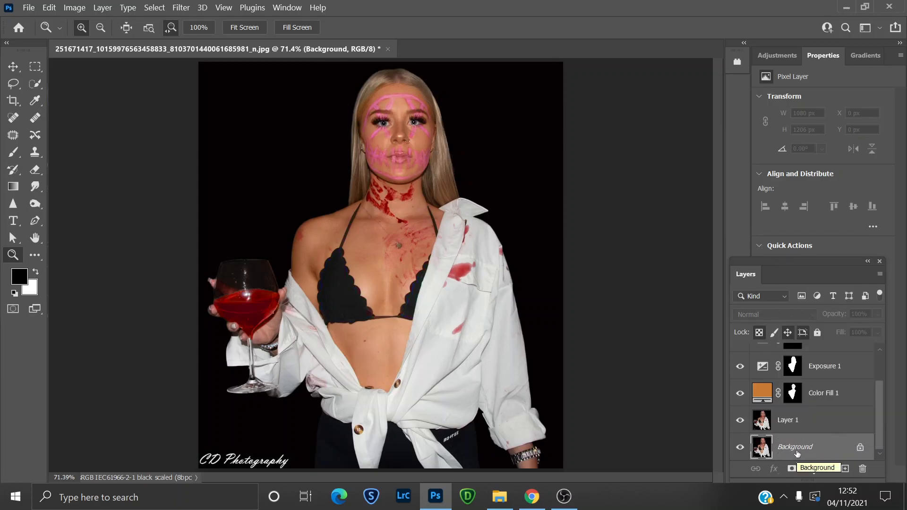
right_click(796, 450)
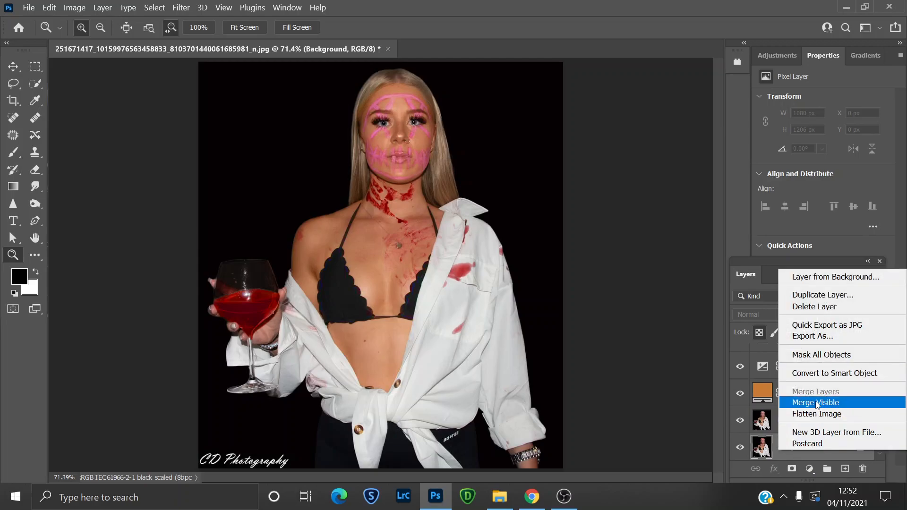
left_click(817, 403)
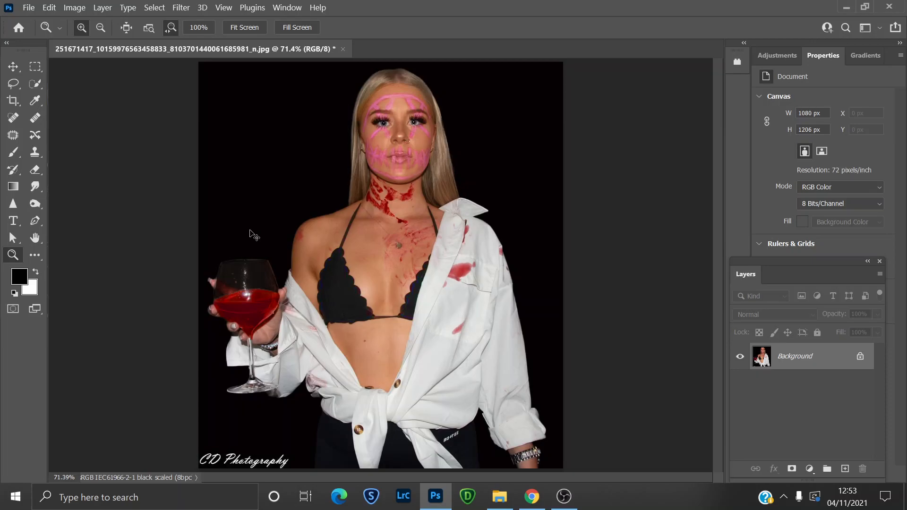
Duplicate the Background layer and quick-select the white shirt, subtracting the dark trouser area between the knotted shirt tails.
key("ctrl+j")
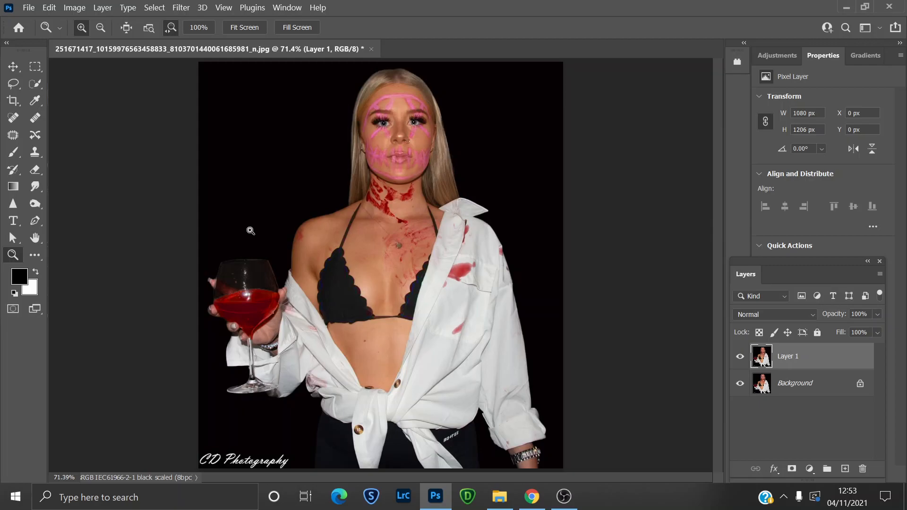
left_click(35, 83)
mouse_move(465, 210)
left_mouse_down()
mouse_move(477, 353)
mouse_move(403, 430)
mouse_move(379, 436)
mouse_move(355, 411)
mouse_move(298, 325)
mouse_move(295, 343)
mouse_move(264, 366)
mouse_move(237, 351)
left_mouse_up()
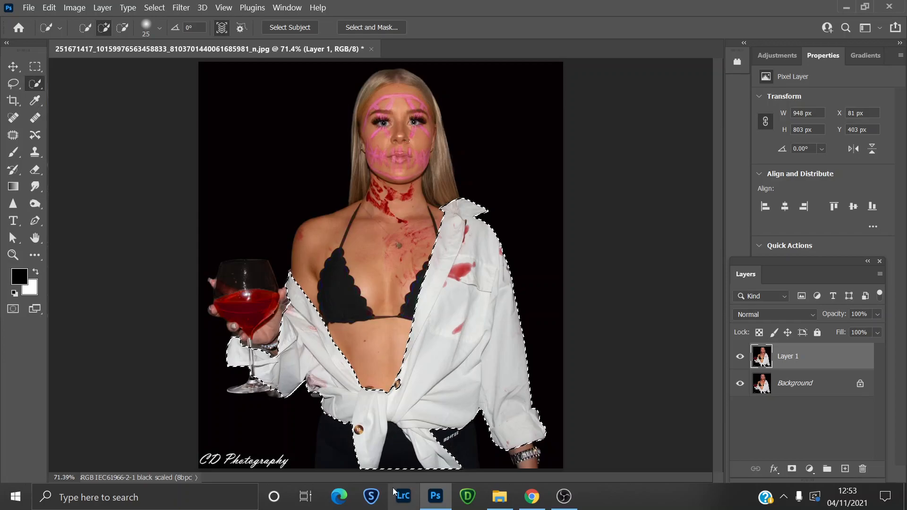
left_click(122, 27)
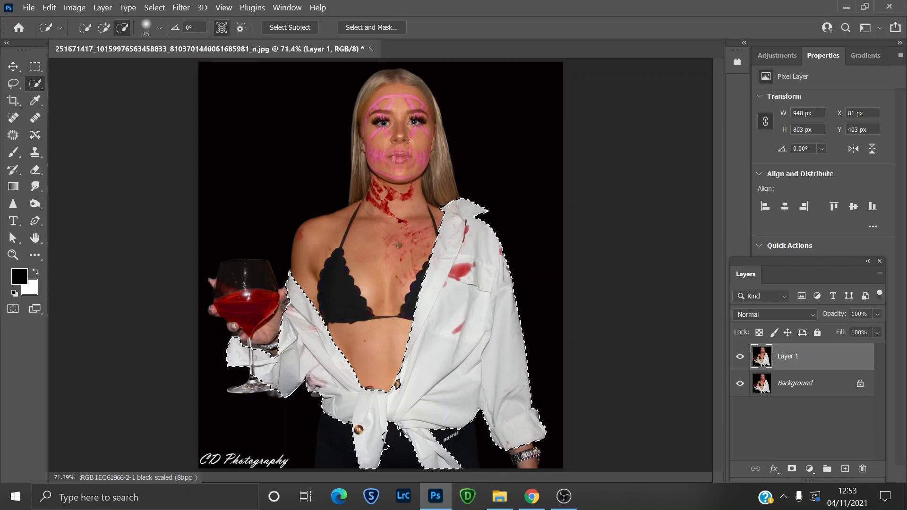
left_click(104, 28)
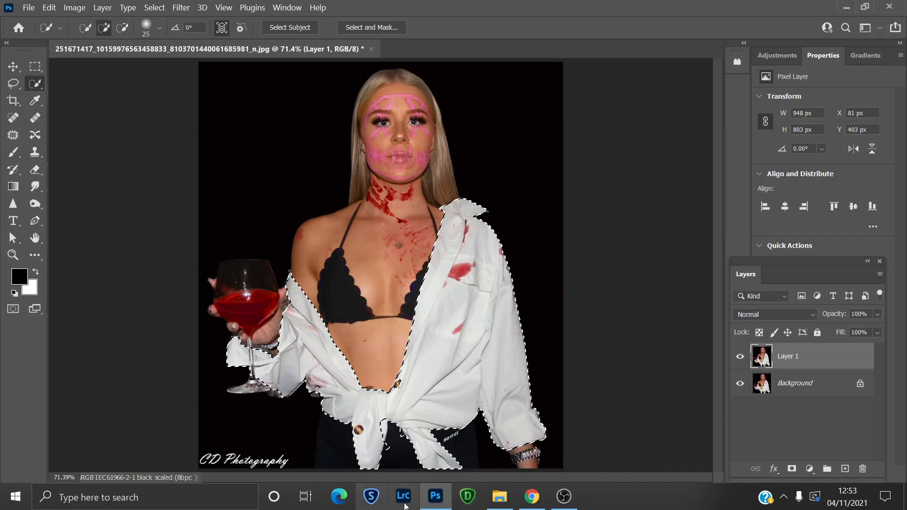
Add a solid colour fill layer in purple #6700d1 masked to the selected shirt.
left_click(811, 468)
left_click(813, 240)
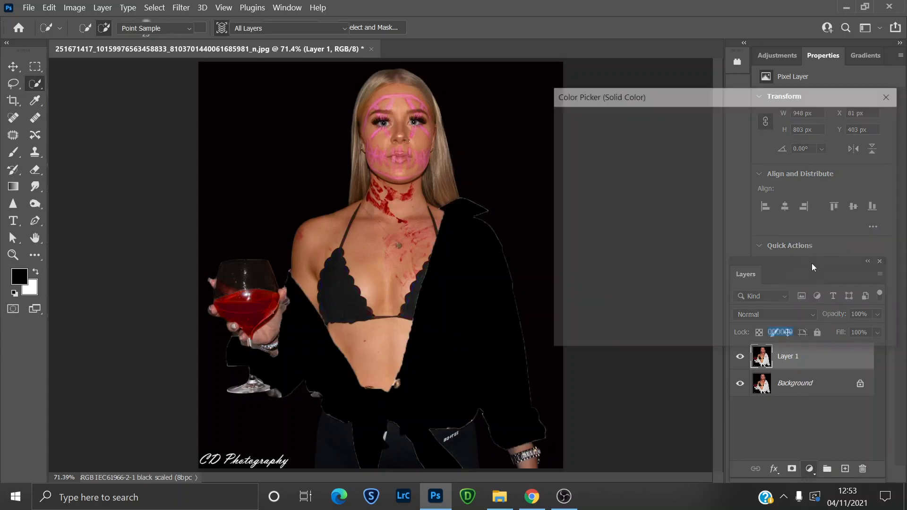
left_click(667, 187)
left_click_drag(667, 187, 694, 226)
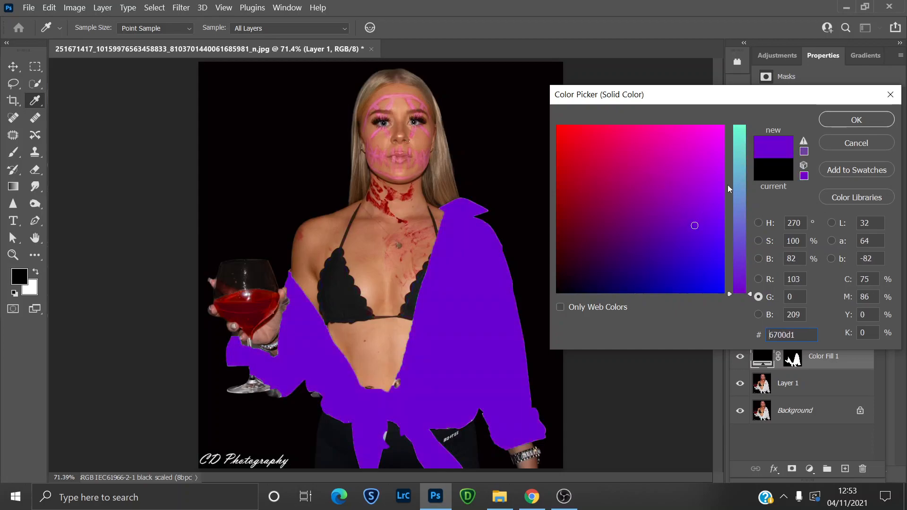
left_click(855, 120)
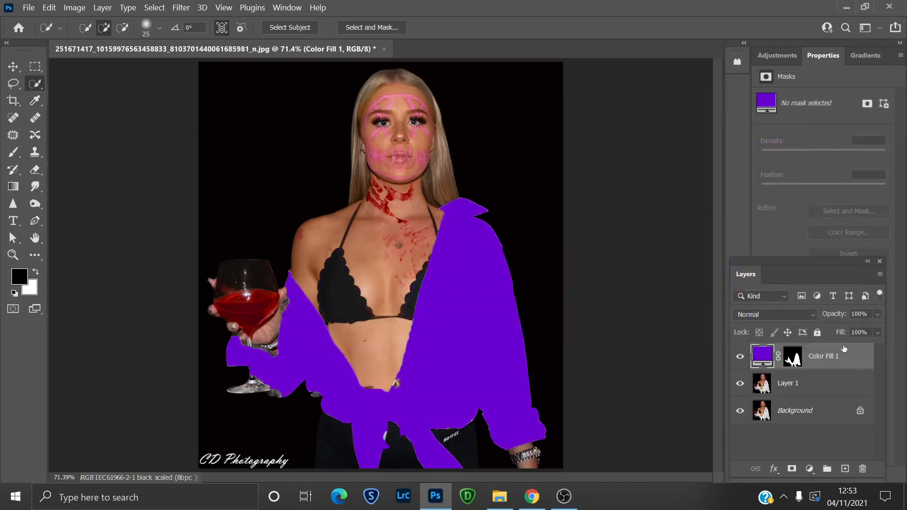
Try the shirt's colour fill in Subtract blend mode at 49% opacity.
left_click(808, 314)
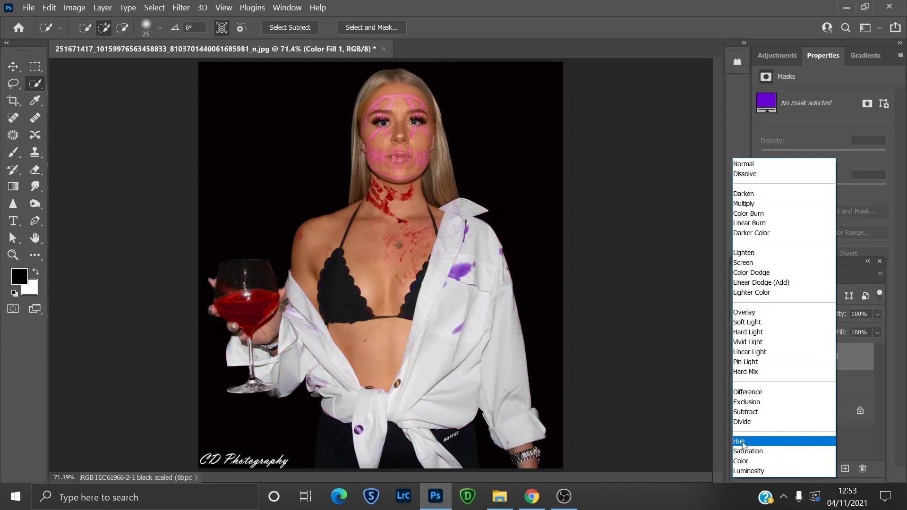
left_click(753, 412)
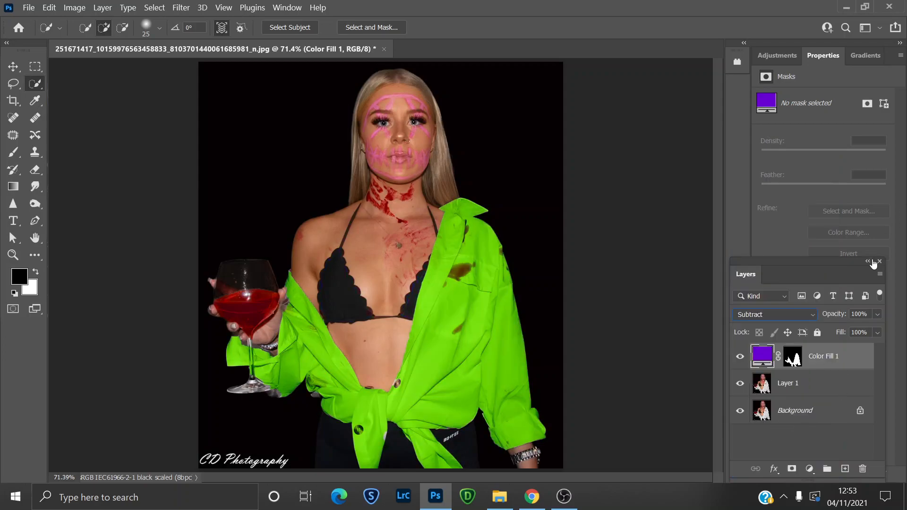
left_click(875, 315)
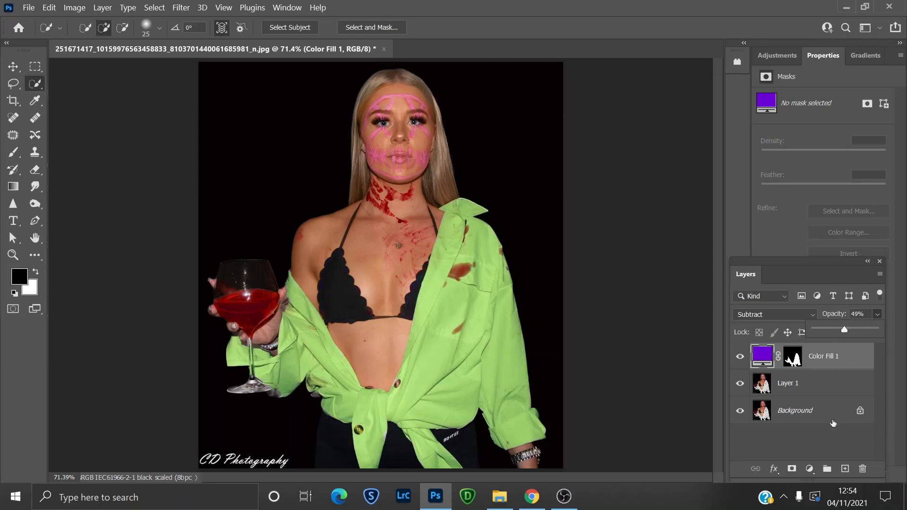
Set the shirt fill's blend mode to Linear Light and reduce its opacity to 23%.
left_click(774, 315)
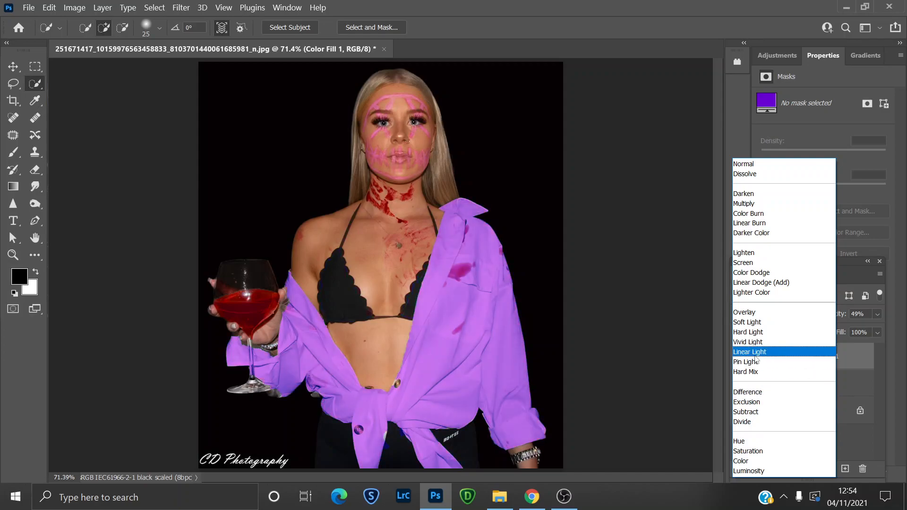
left_click(755, 357)
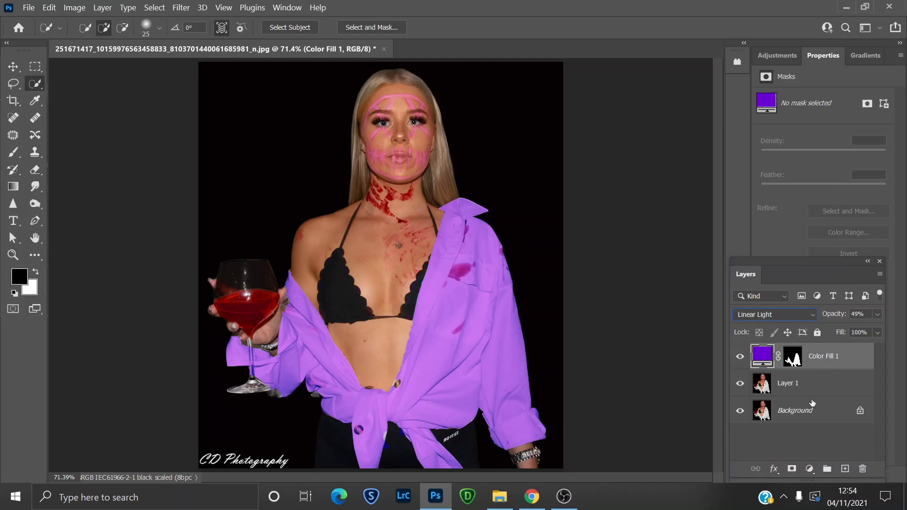
left_click(875, 314)
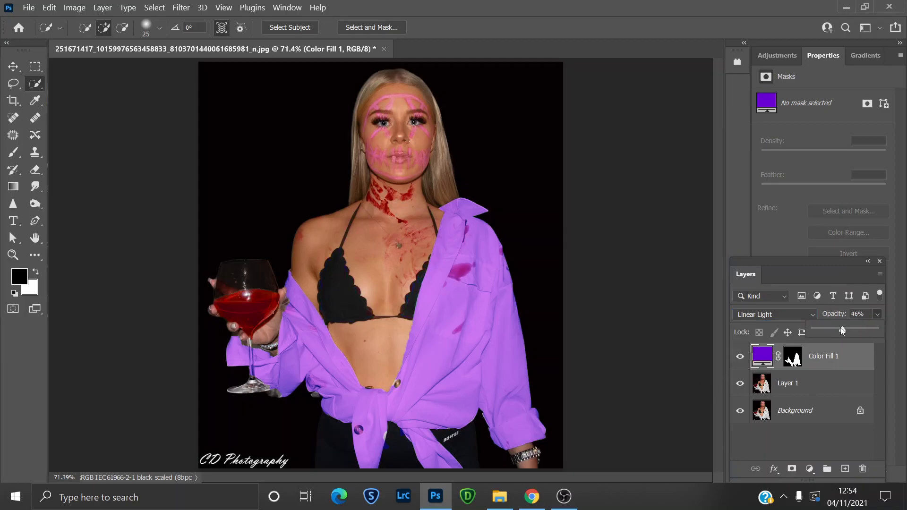
left_click_drag(844, 329, 828, 330)
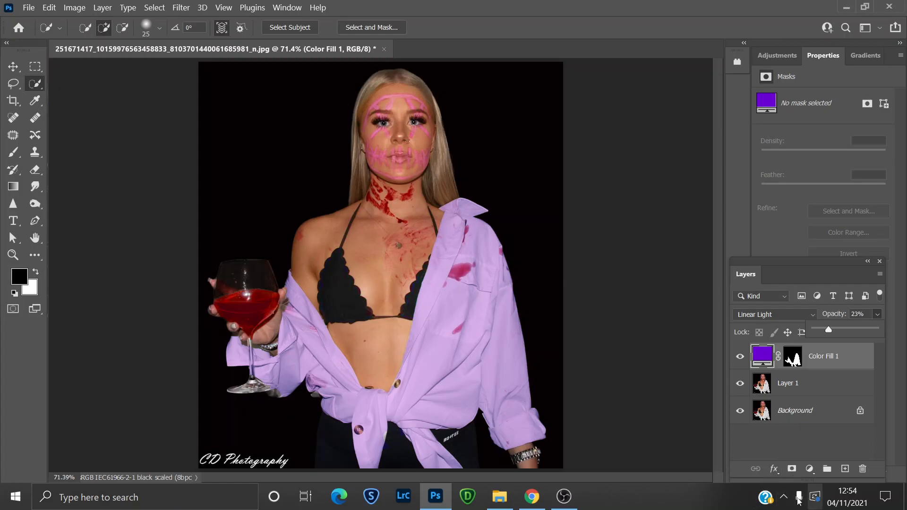
left_click(563, 496)
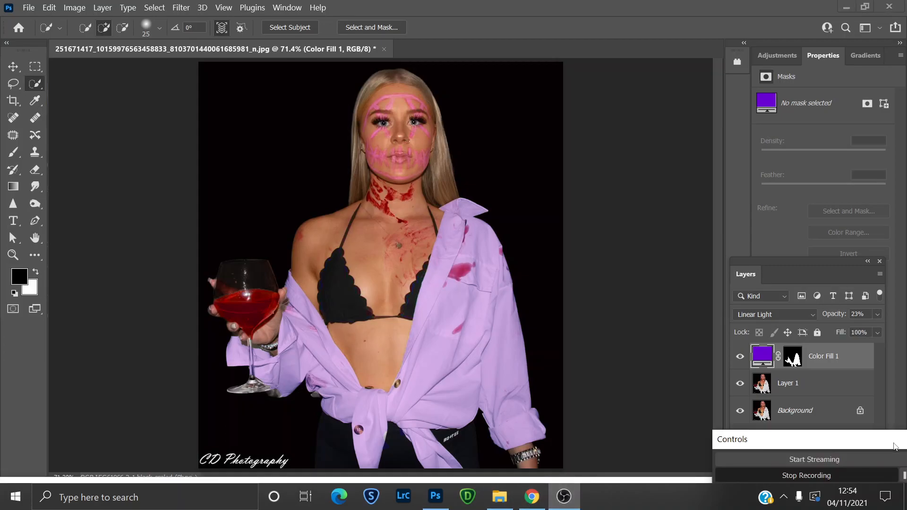